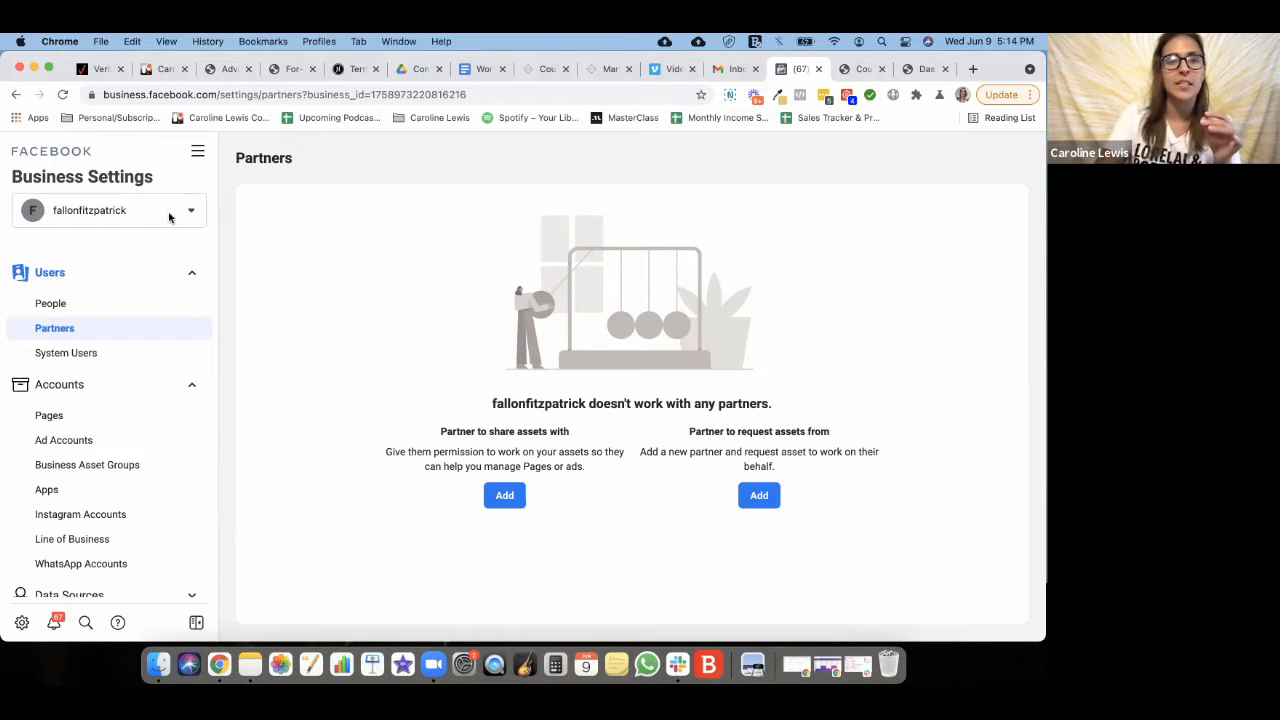
# - Go to Business Settings from All Tools and start adding a person on the People page
pyautogui.click(197, 151)
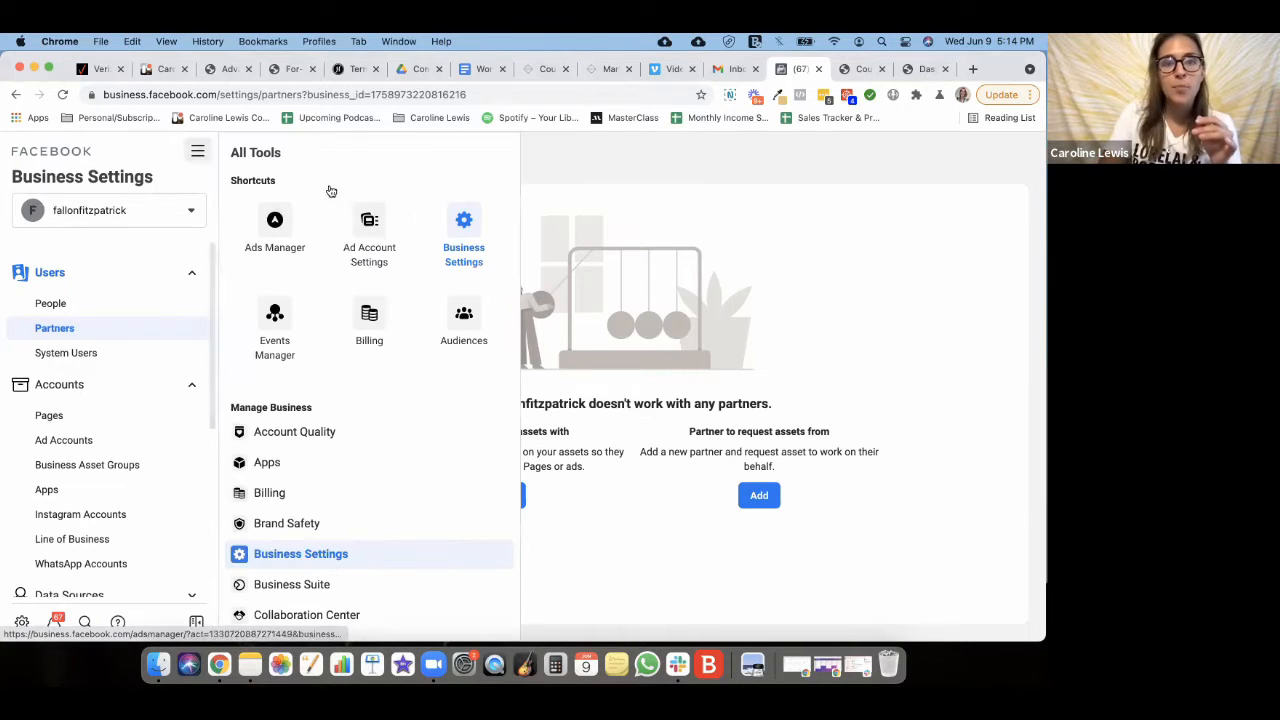
pyautogui.click(463, 221)
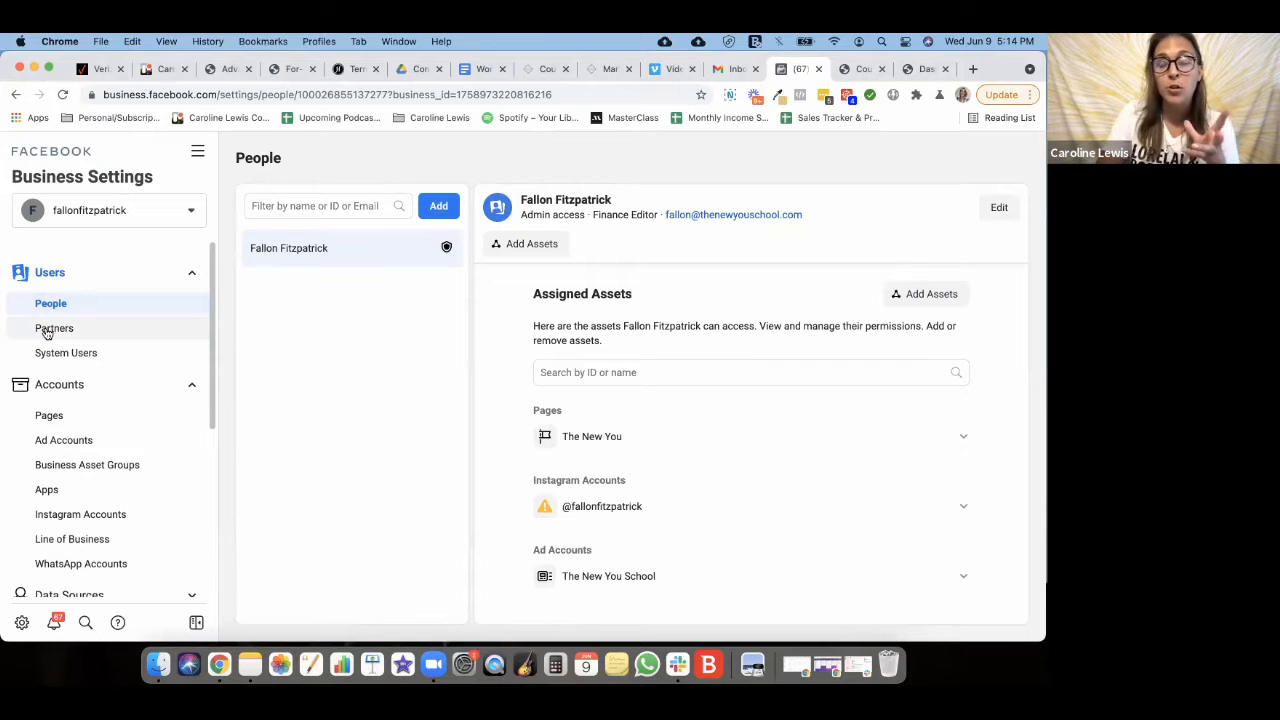
pyautogui.click(441, 207)
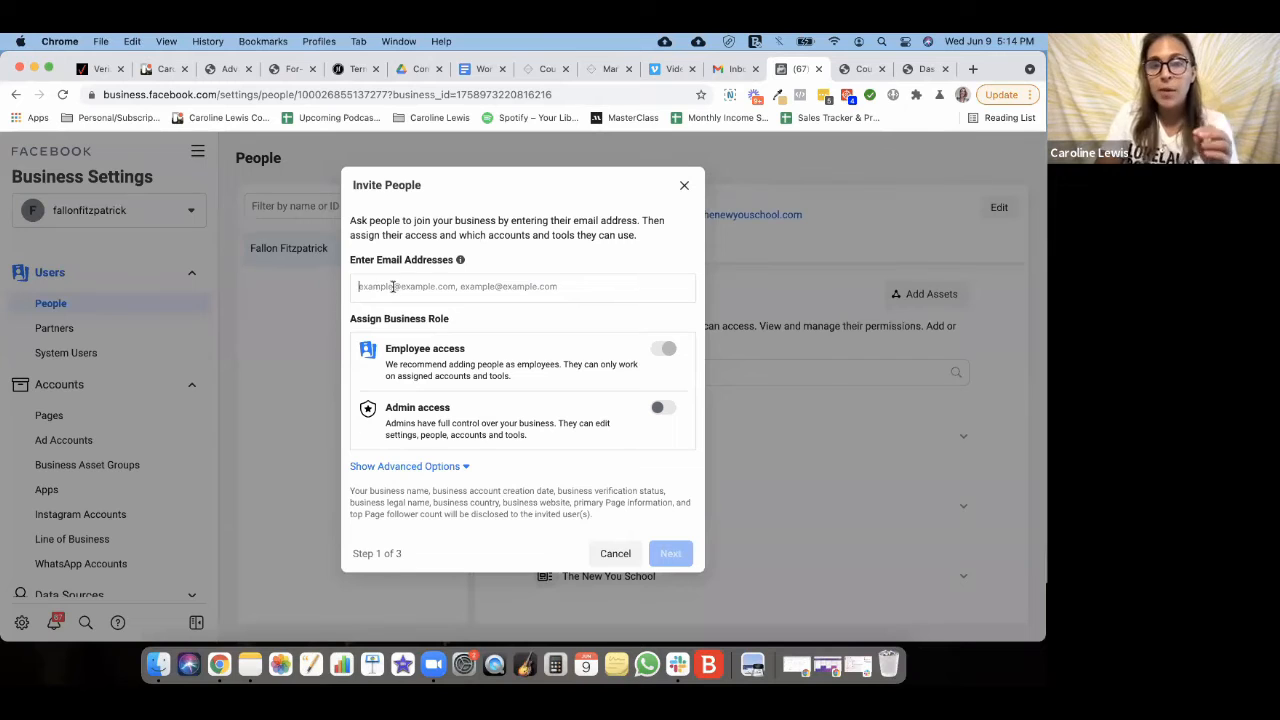
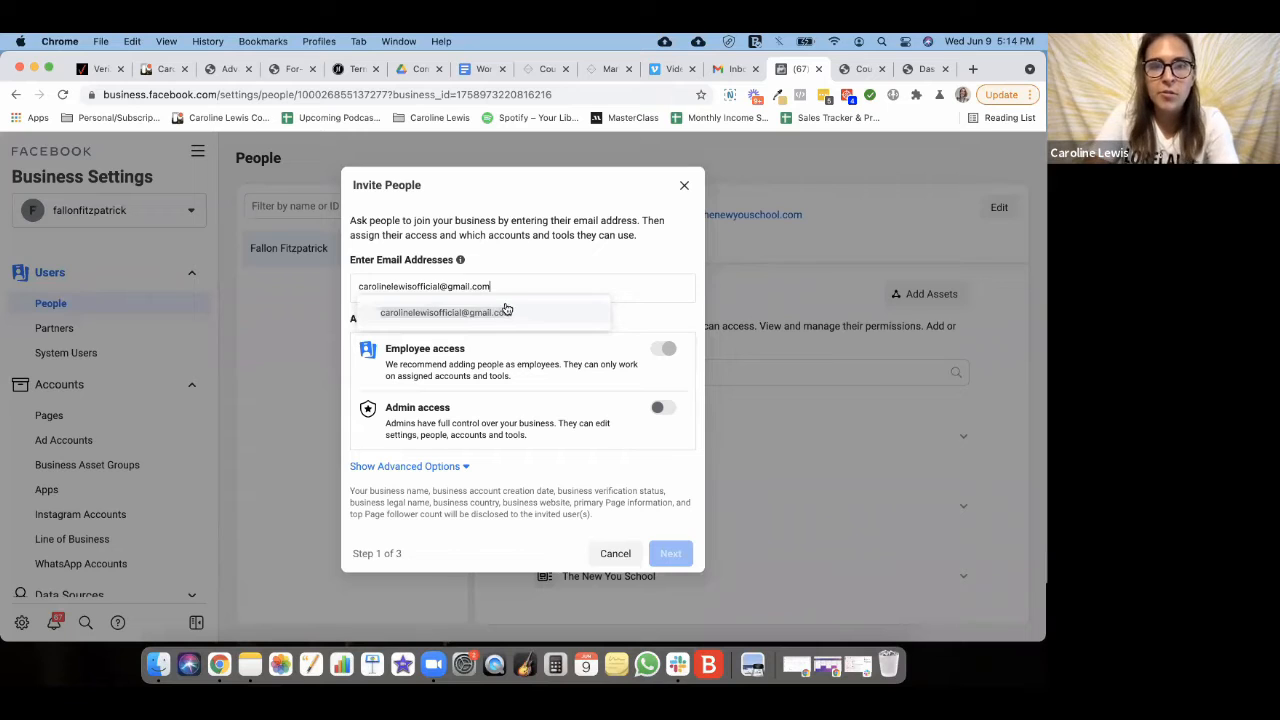
# - Enter the invitee's e-mail address, turn on Admin access, and review the advanced role options
pyautogui.click(498, 312)
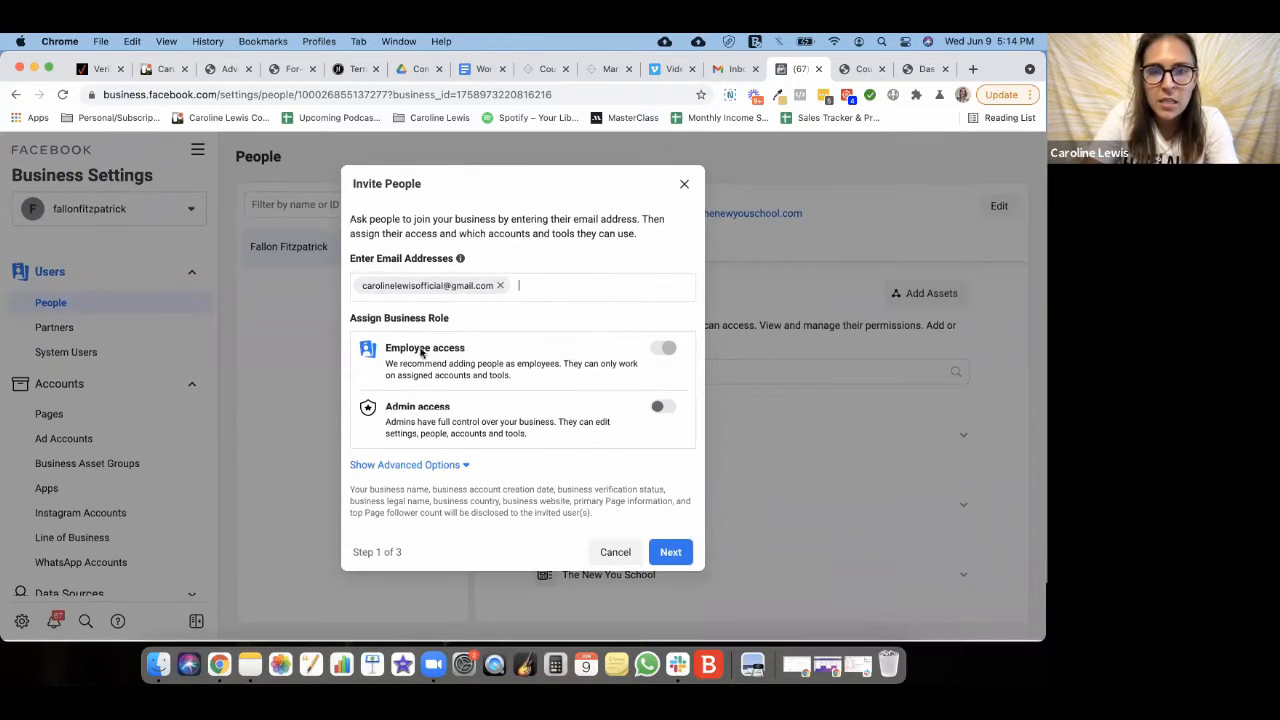
pyautogui.click(661, 410)
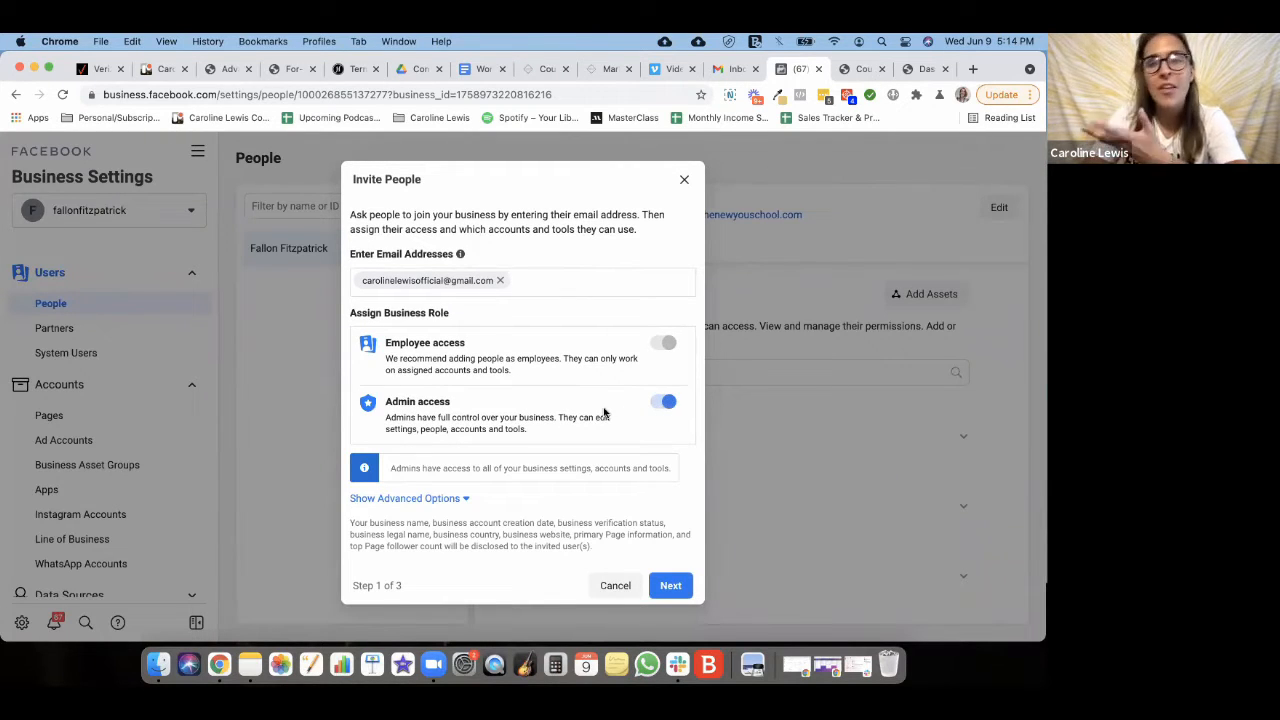
pyautogui.click(461, 498)
pyautogui.scroll(-1, 531, 371)
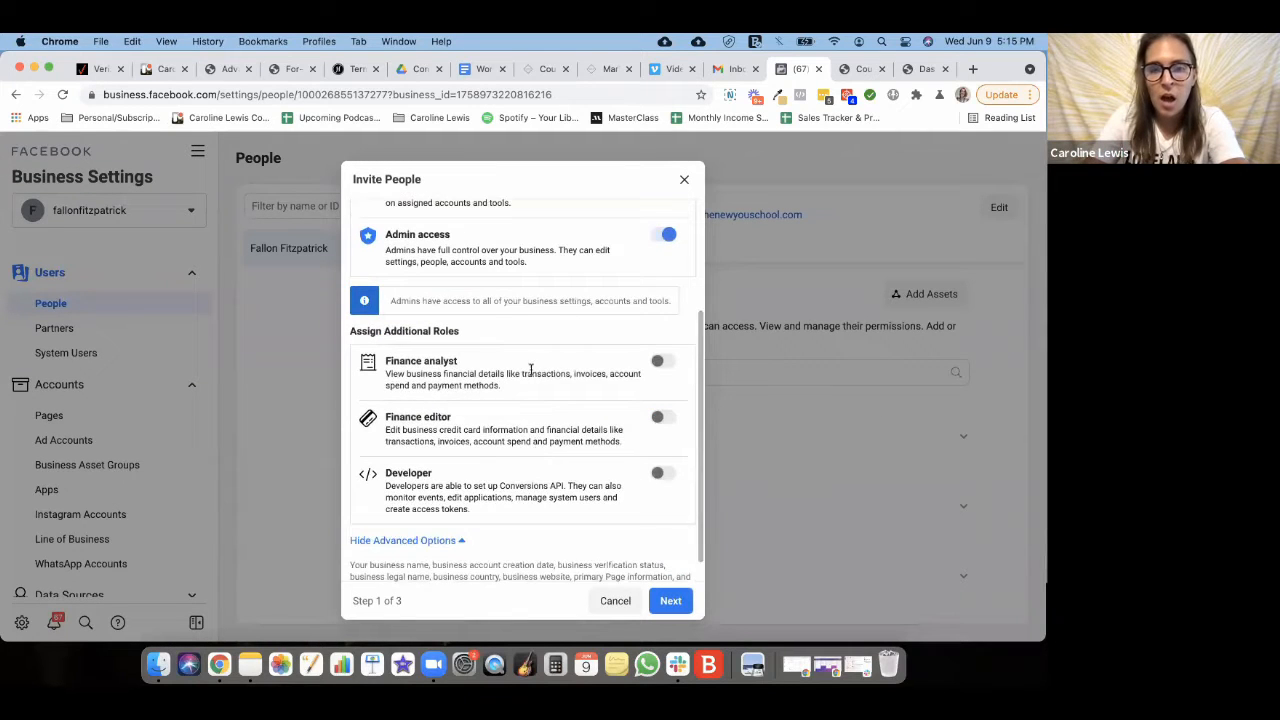
pyautogui.scroll(-1, 478, 352)
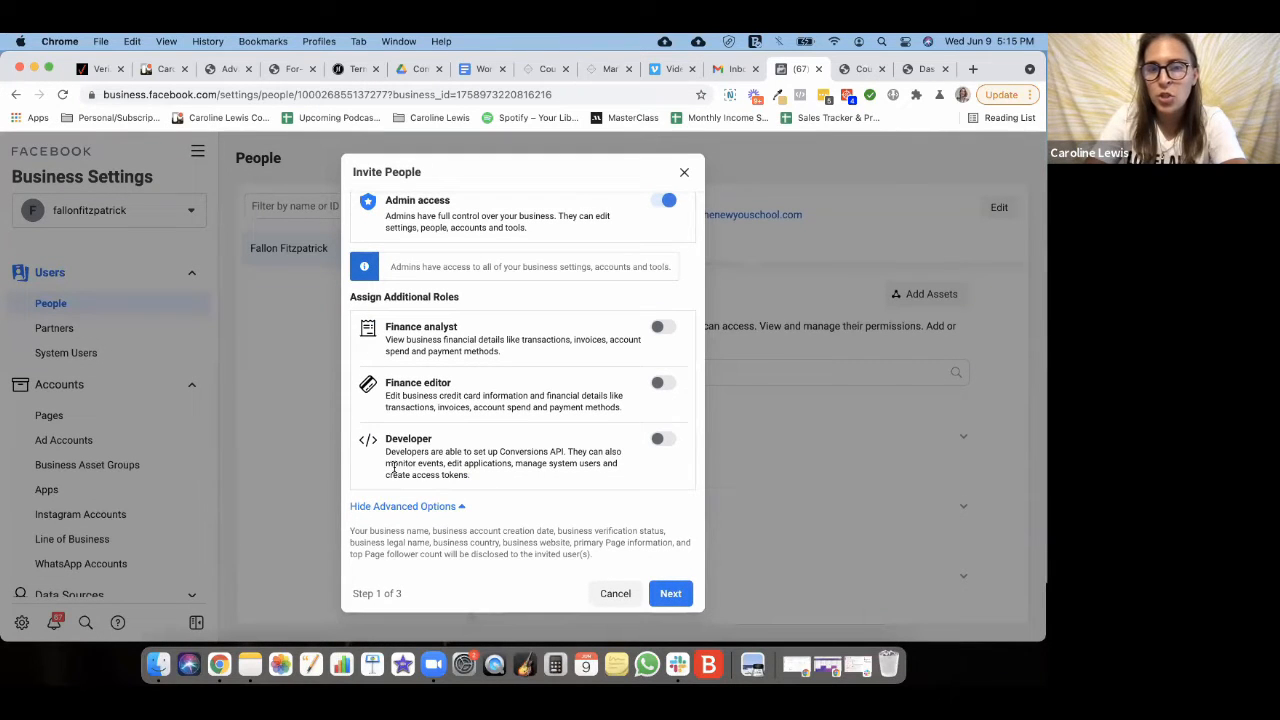
pyautogui.scroll(5, 507, 475)
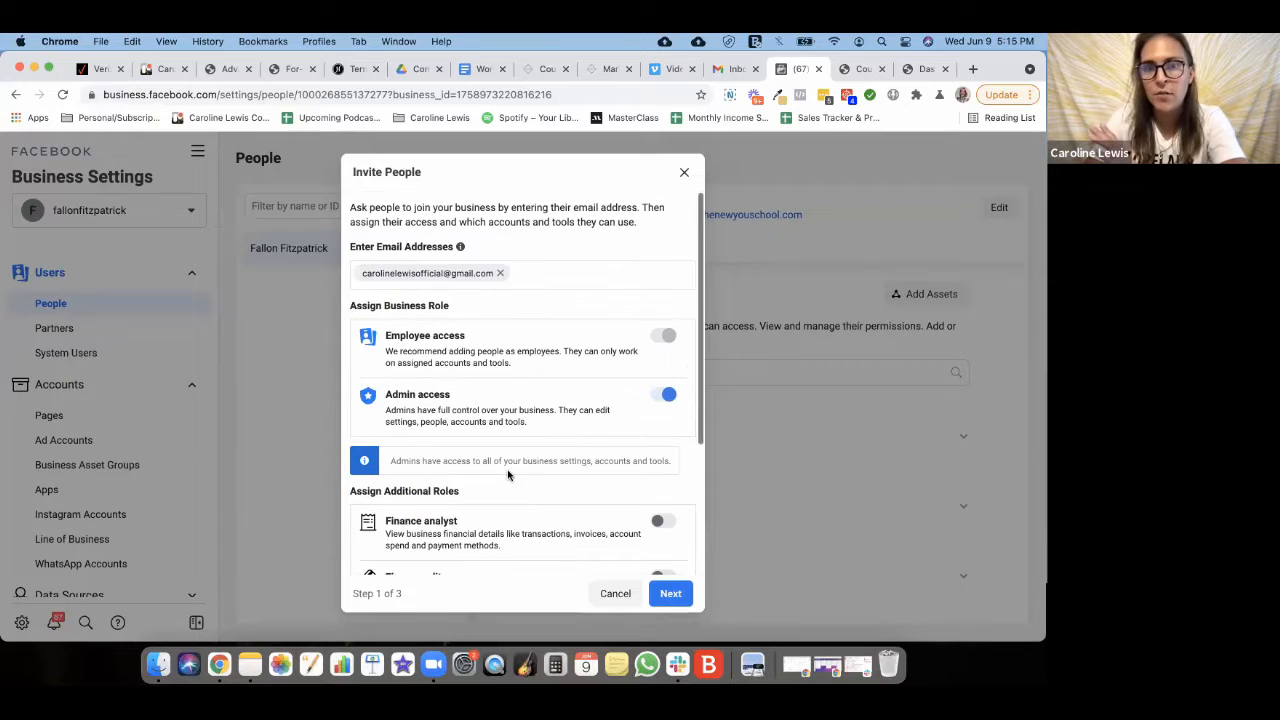
# - Continue to the asset assignment step and try a quick search of the asset list
pyautogui.click(672, 595)
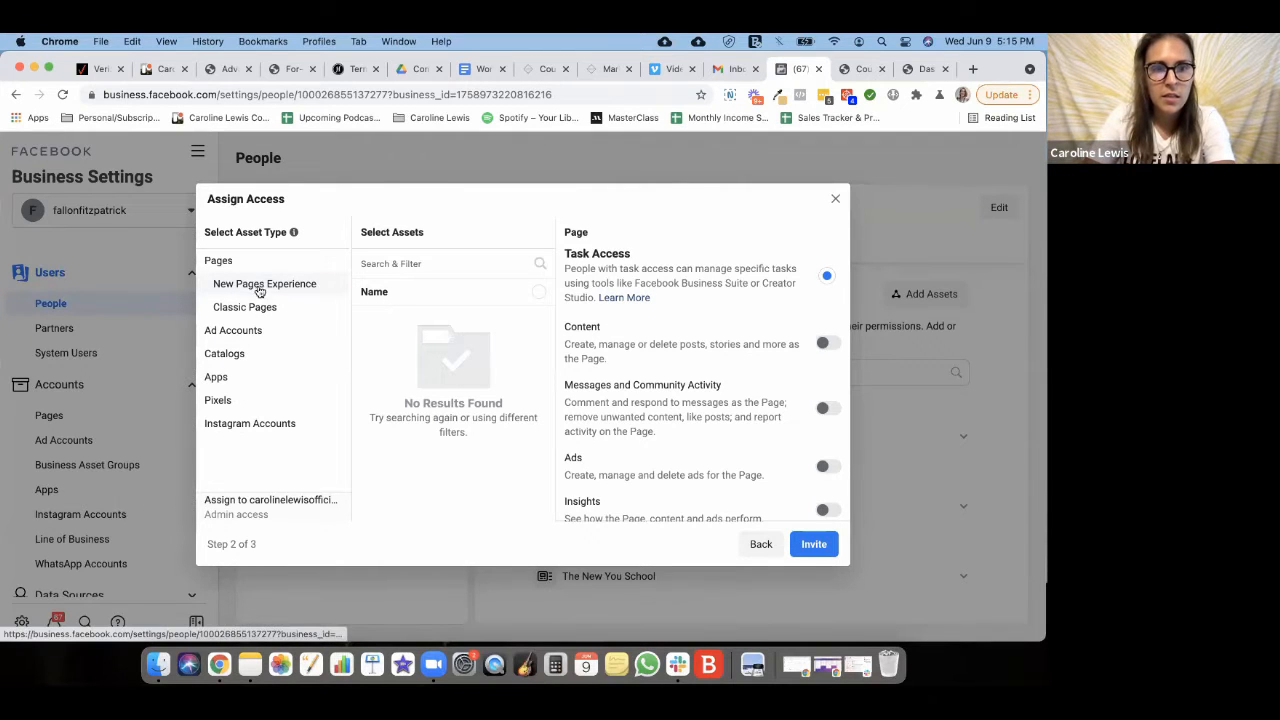
pyautogui.click(423, 262)
pyautogui.write('ca')
pyautogui.press('BackSpace')
pyautogui.press('BackSpace')
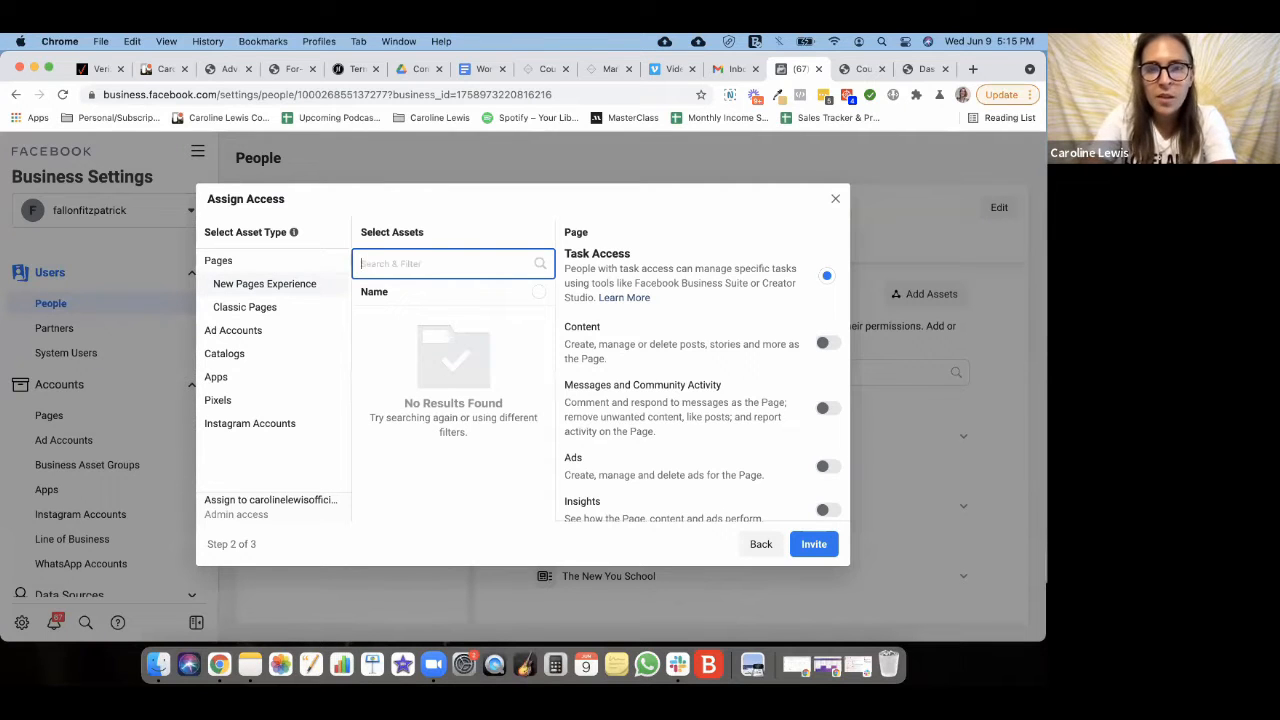
# - Select The New You School under Ad Accounts, comparing it with the page assets
pyautogui.click(246, 331)
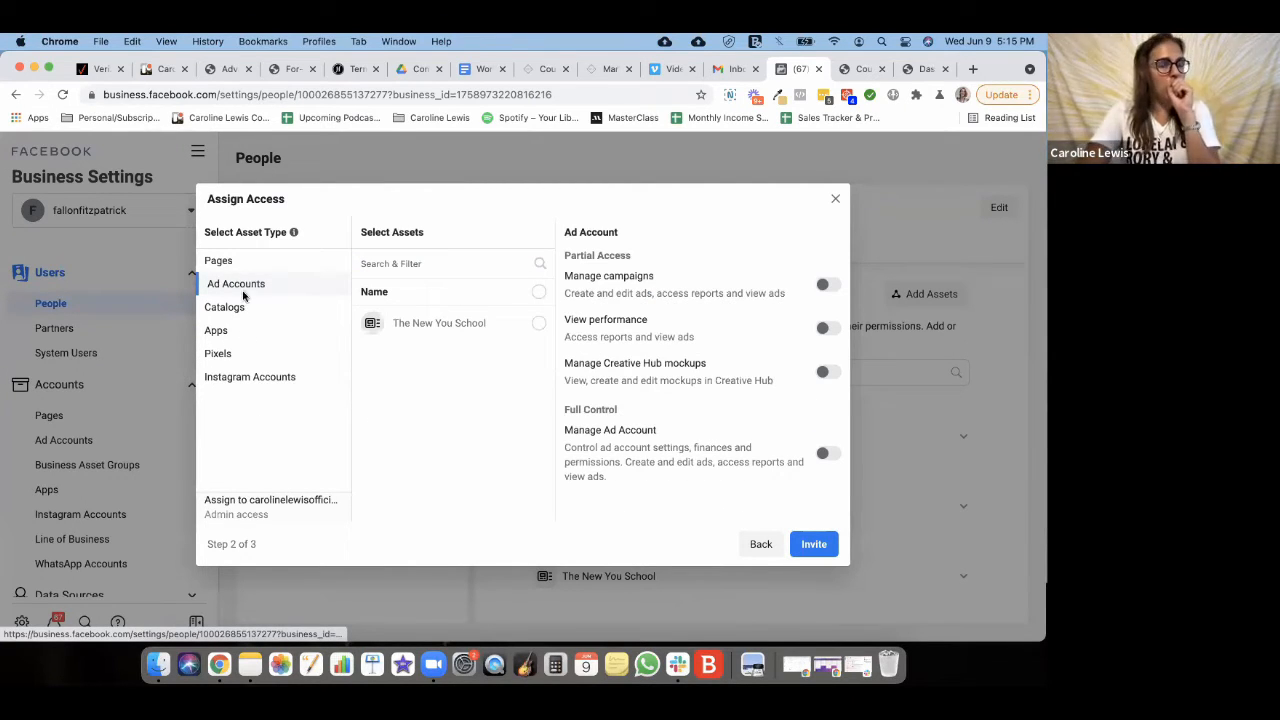
pyautogui.click(228, 261)
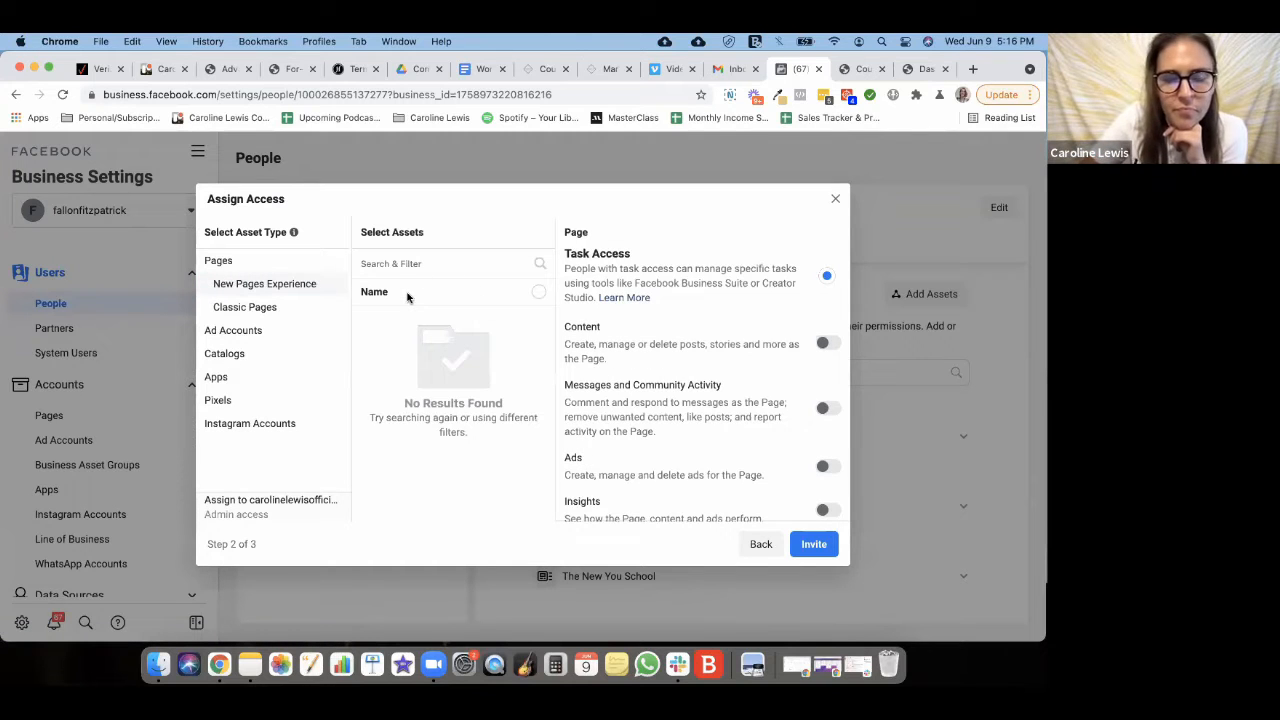
pyautogui.click(230, 333)
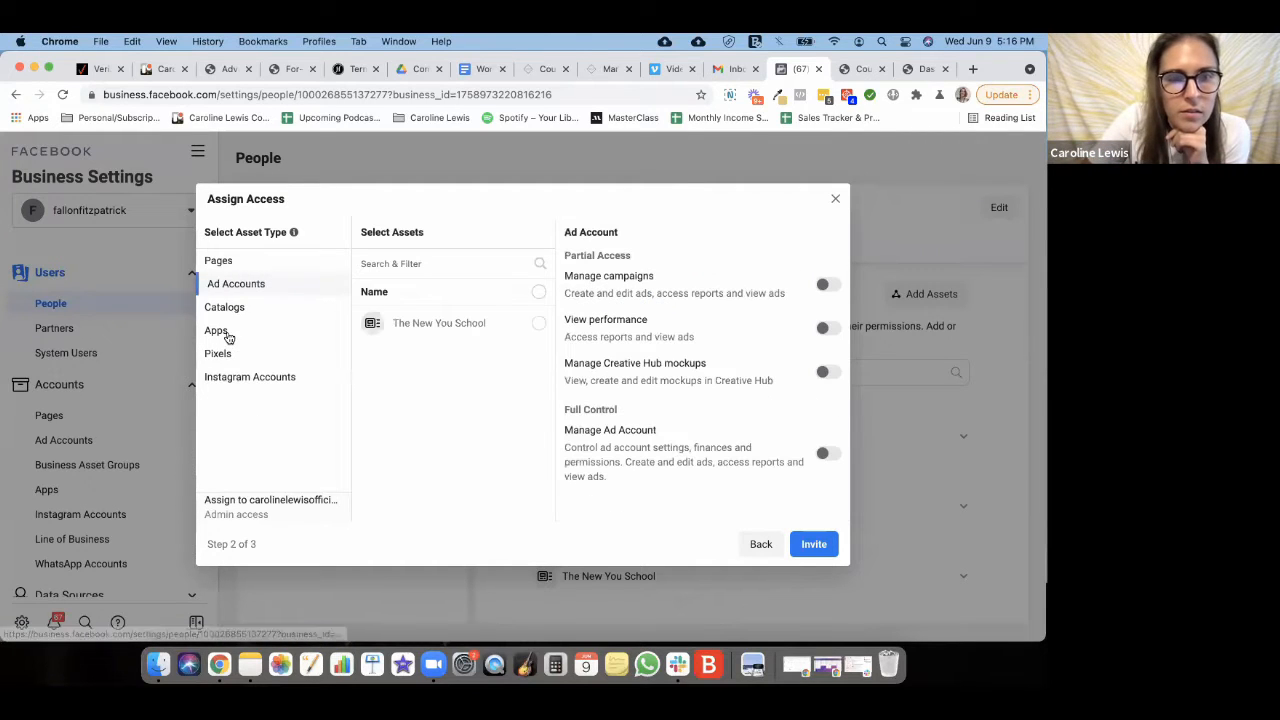
pyautogui.click(536, 325)
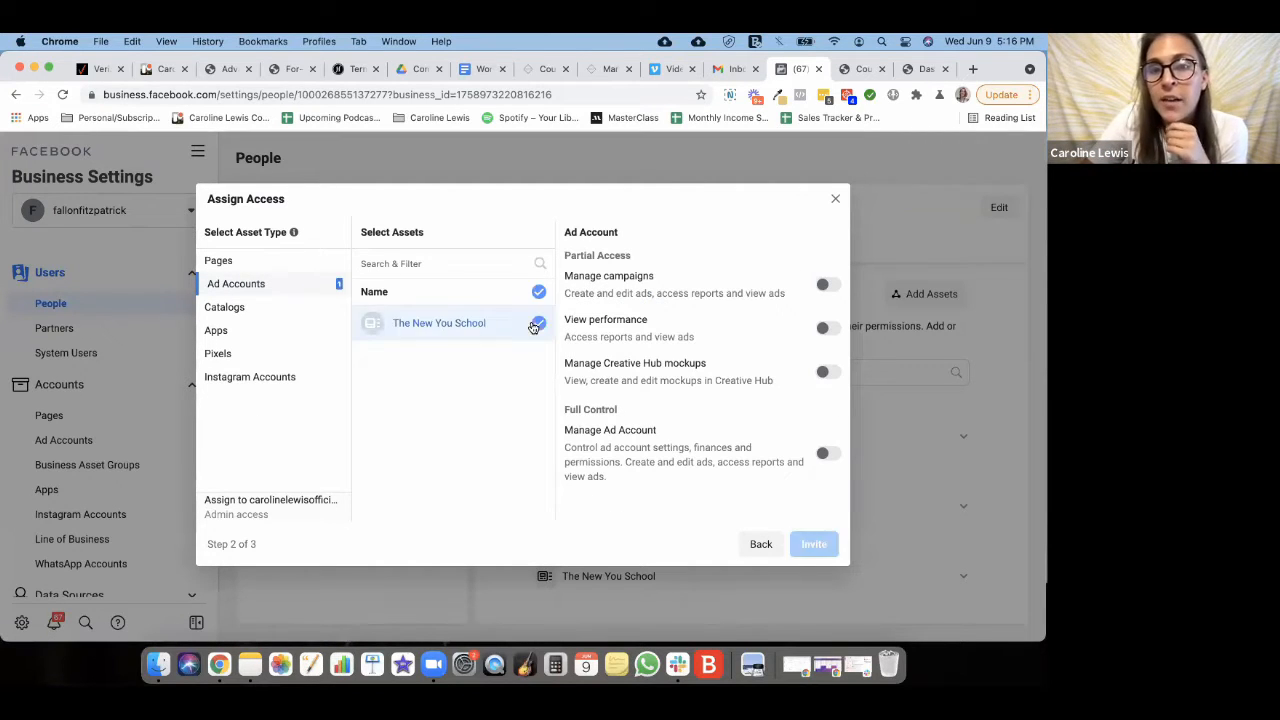
pyautogui.click(220, 261)
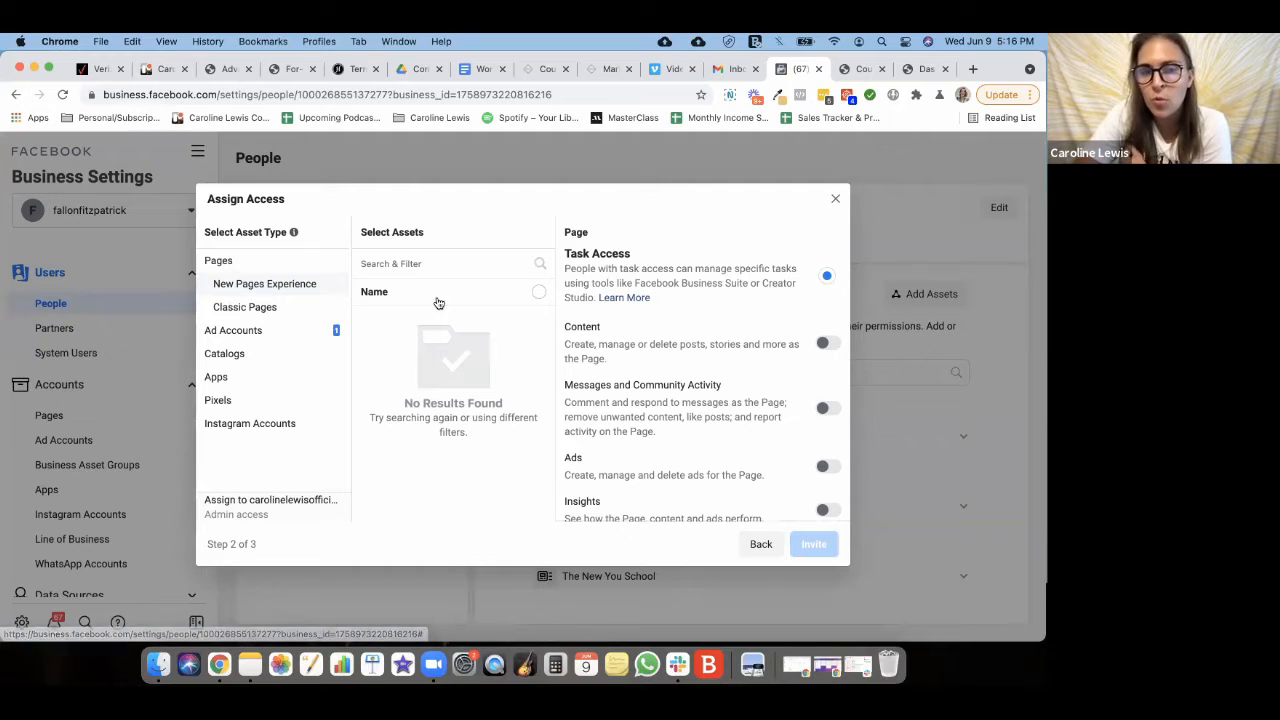
pyautogui.click(243, 333)
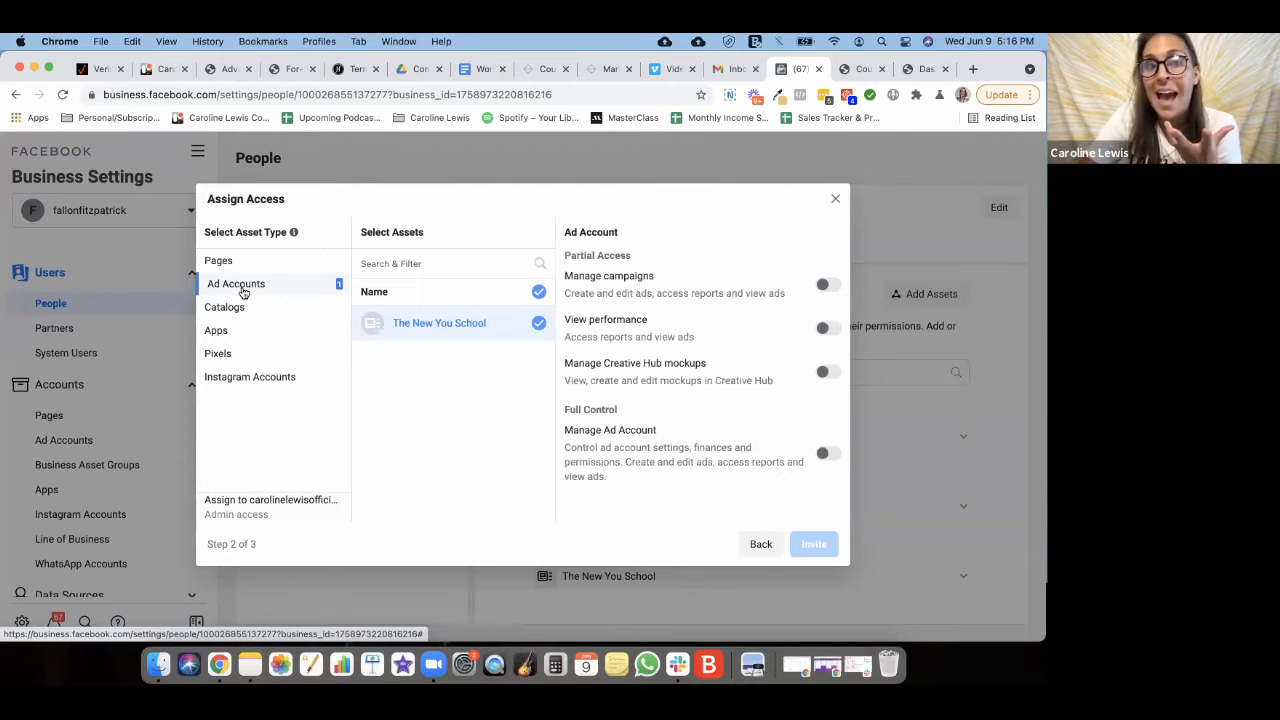
pyautogui.click(226, 350)
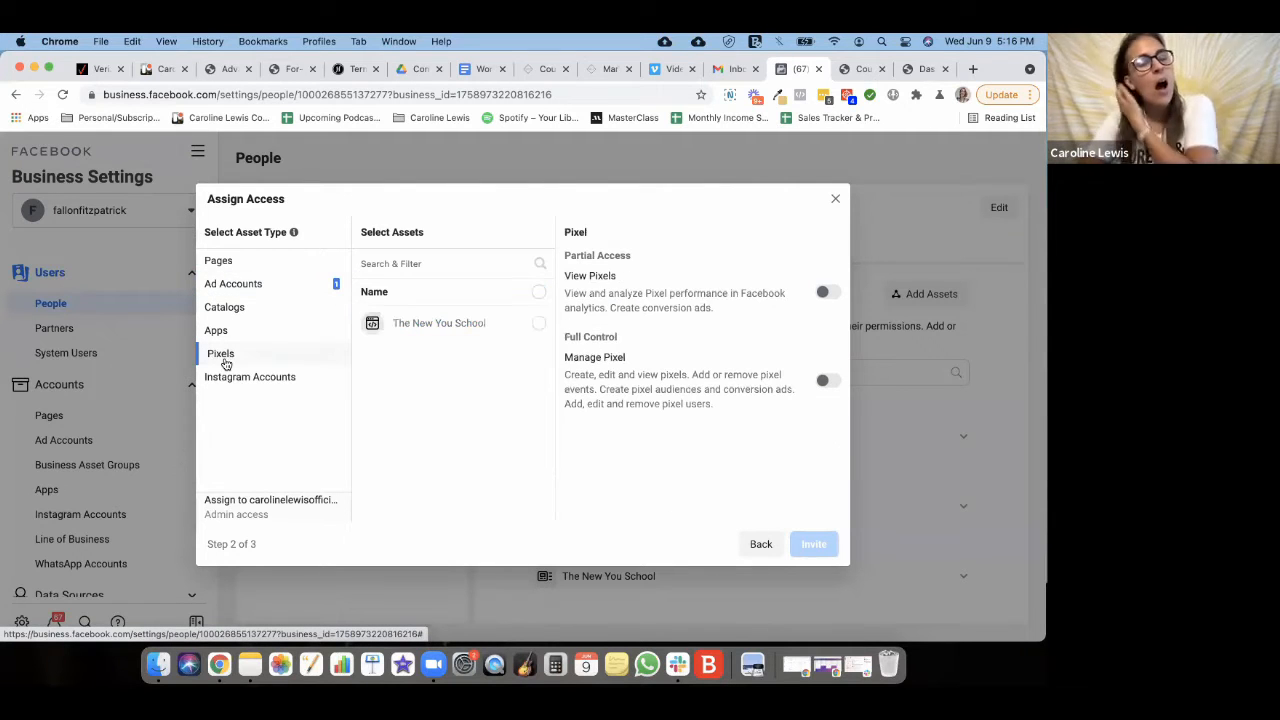
# - Select The New You School pixel, then check the Catalogs, Apps and Instagram asset lists
pyautogui.click(474, 330)
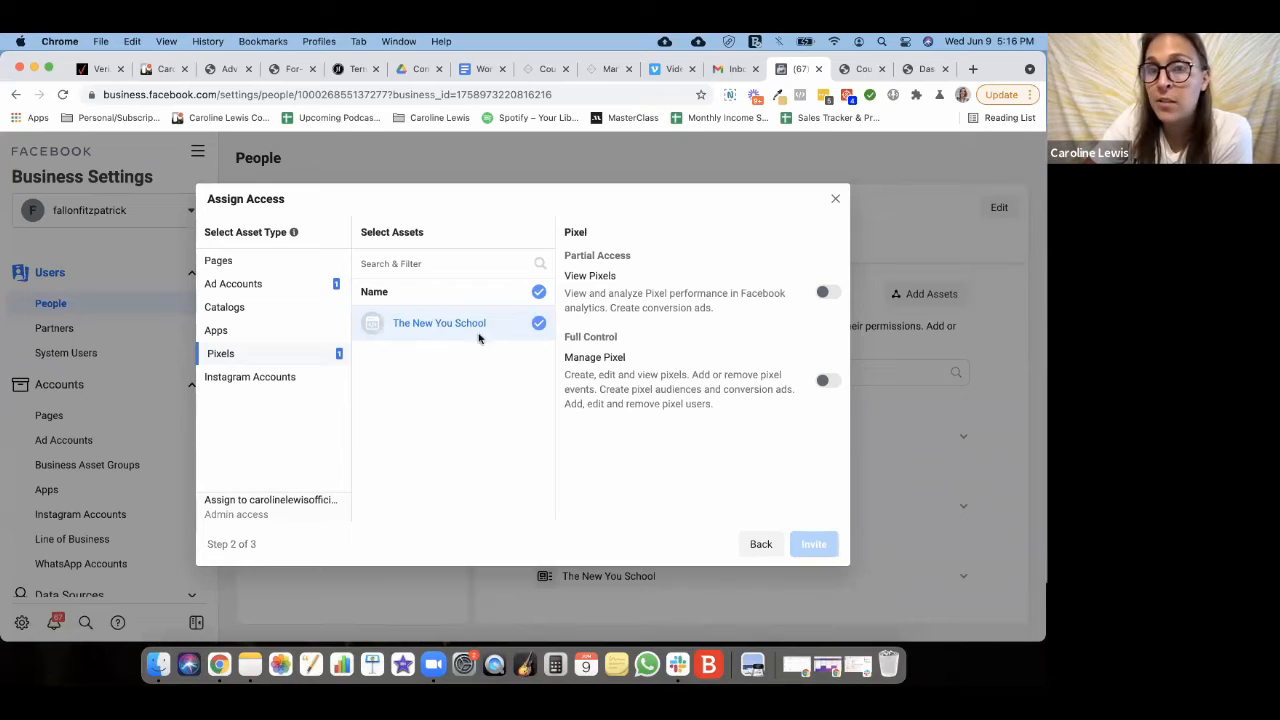
pyautogui.click(221, 309)
pyautogui.click(219, 334)
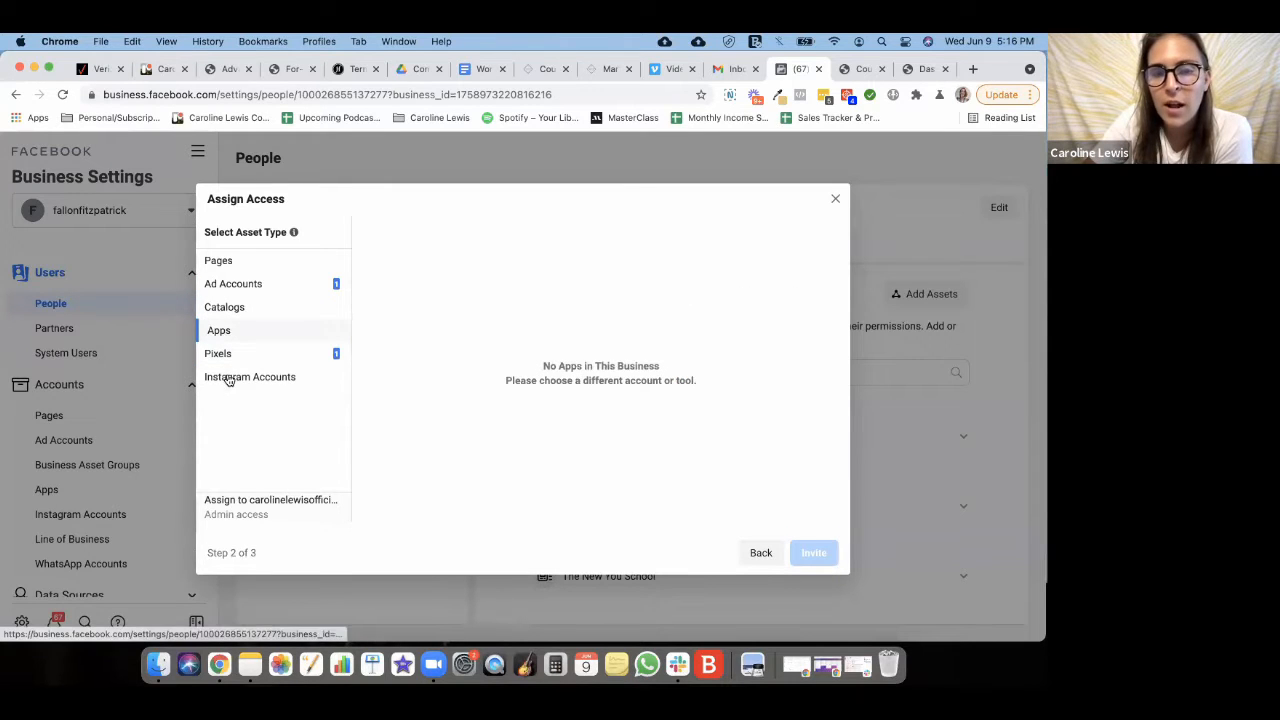
pyautogui.click(229, 377)
pyautogui.moveTo(505, 327)
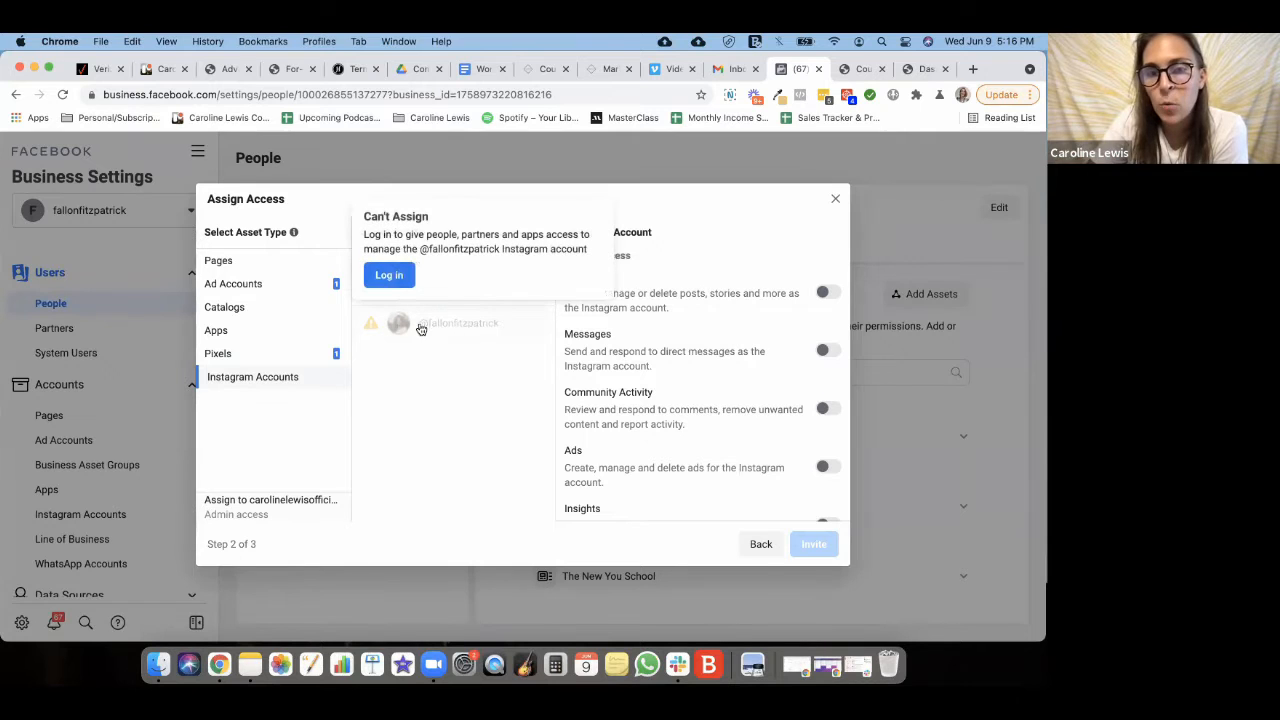
# - Compare the permission options for the ad account, pixel and Instagram account
pyautogui.click(243, 286)
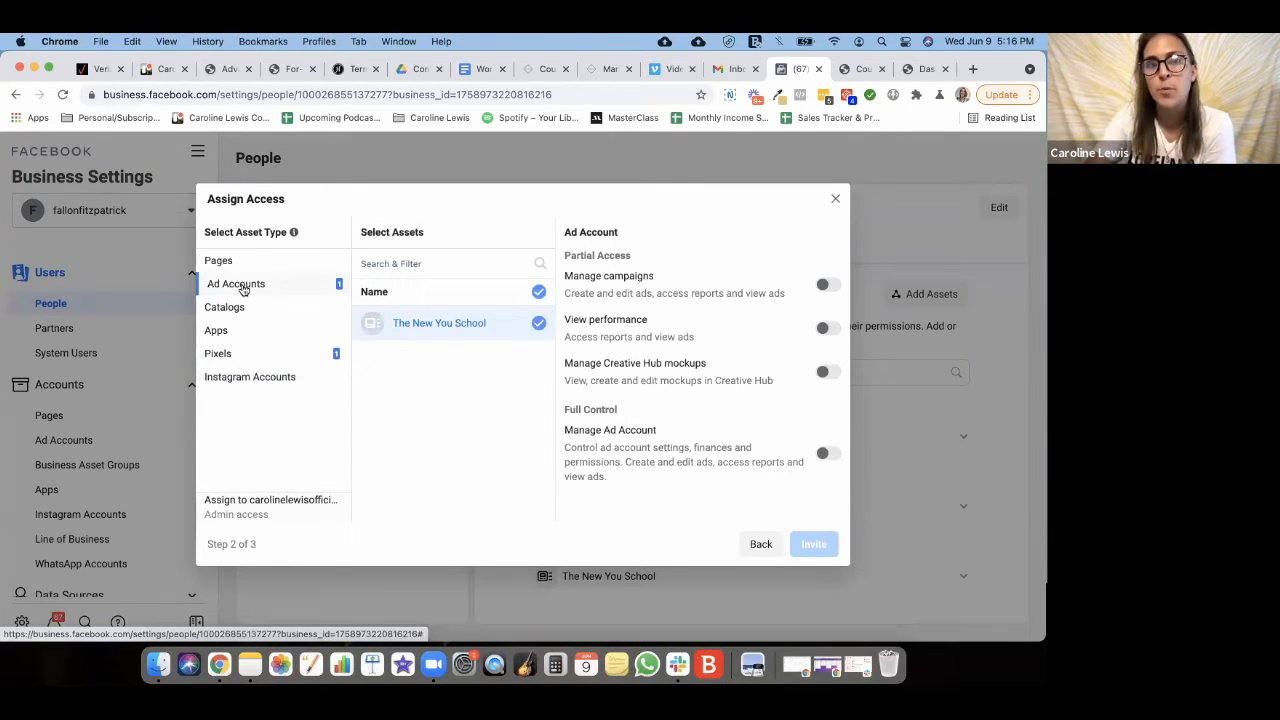
pyautogui.click(249, 356)
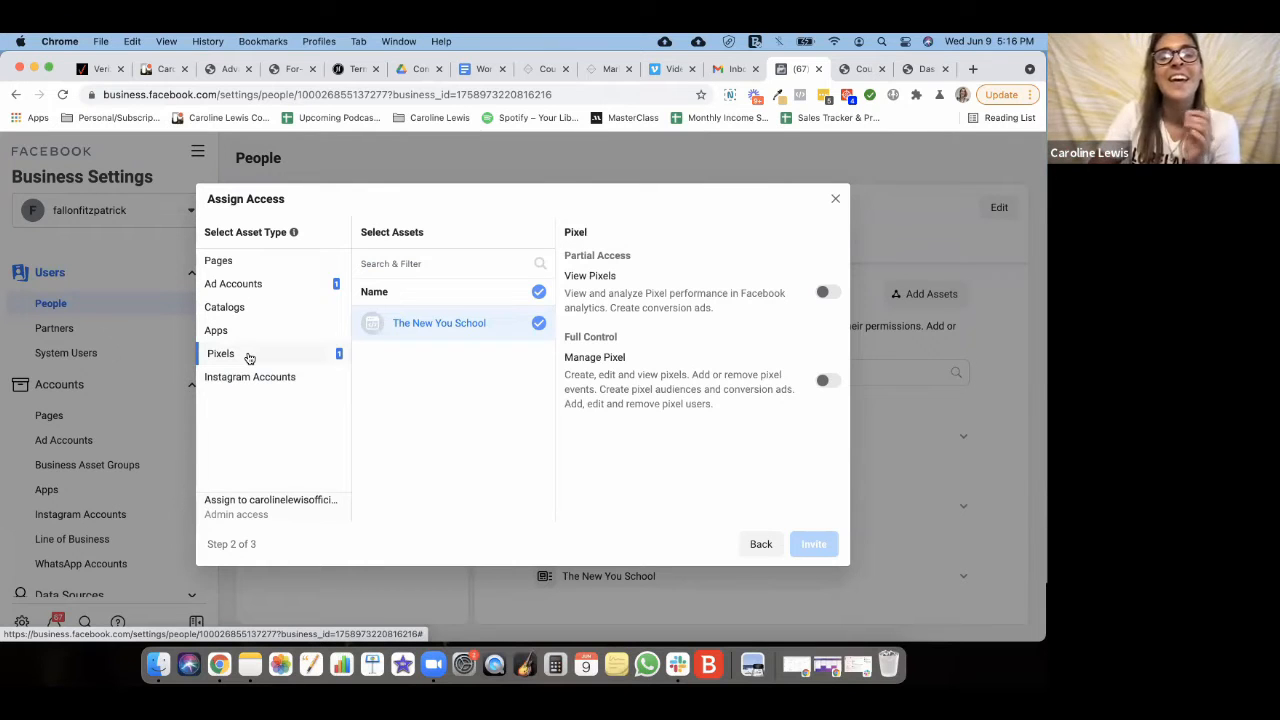
pyautogui.click(248, 378)
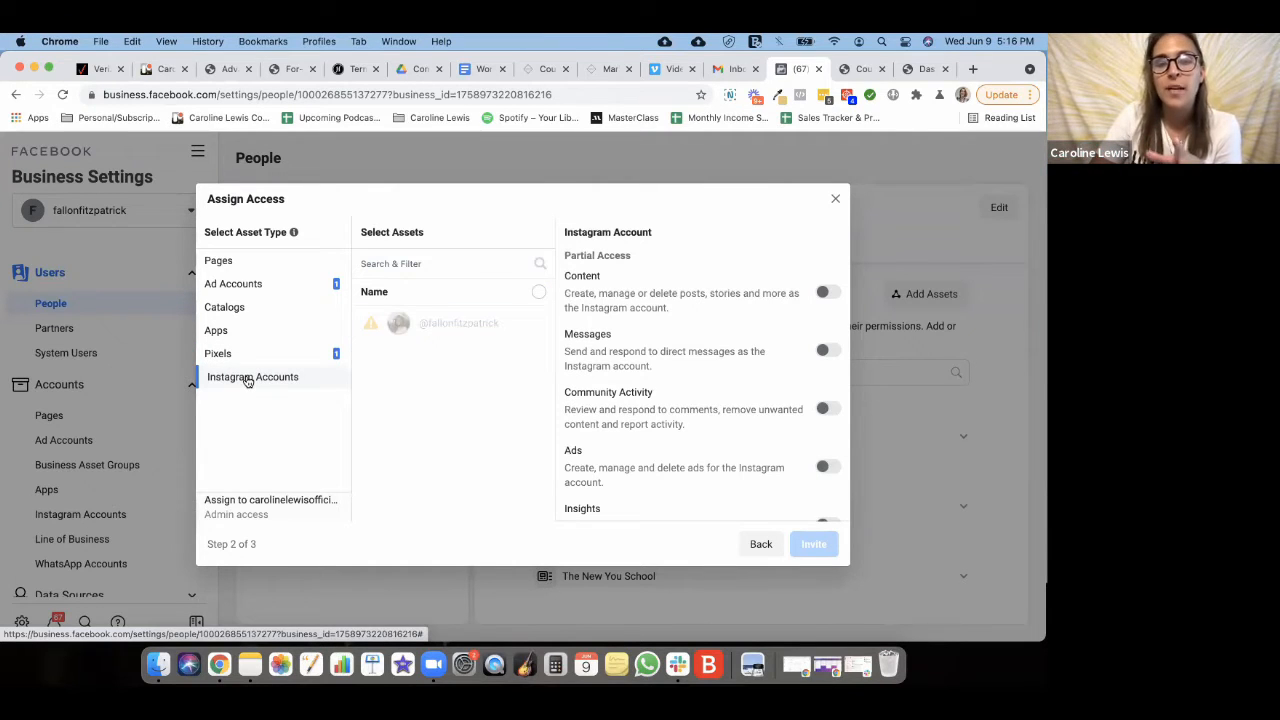
pyautogui.click(243, 287)
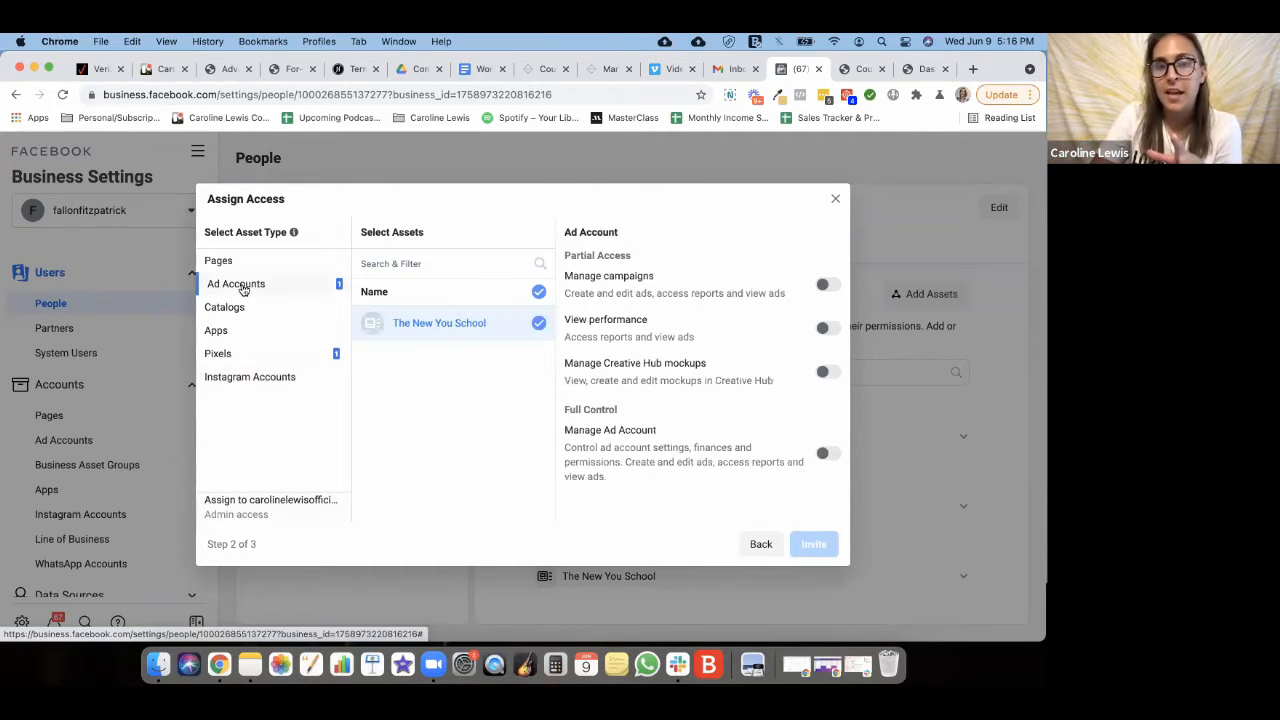
pyautogui.click(283, 358)
pyautogui.click(283, 287)
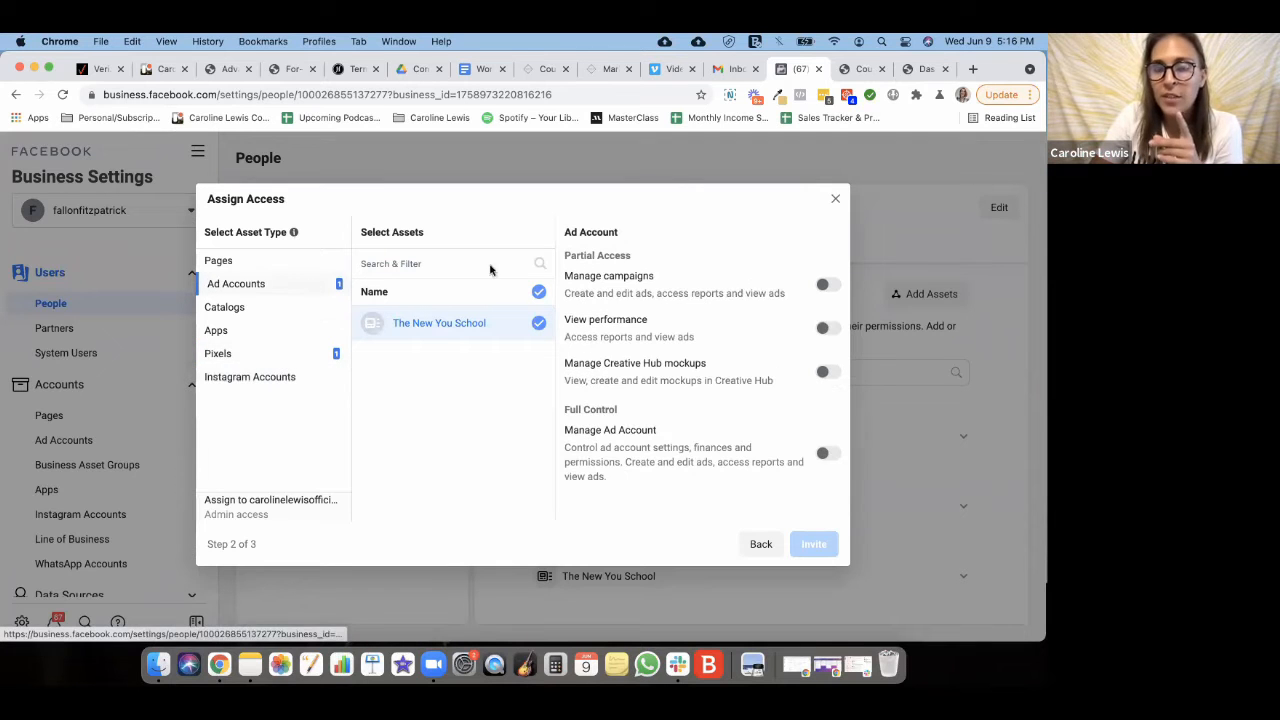
# - Turn on Manage Campaigns and Manage Ad Account, then View and Manage Pixel for The New You School
pyautogui.click(828, 285)
pyautogui.click(826, 454)
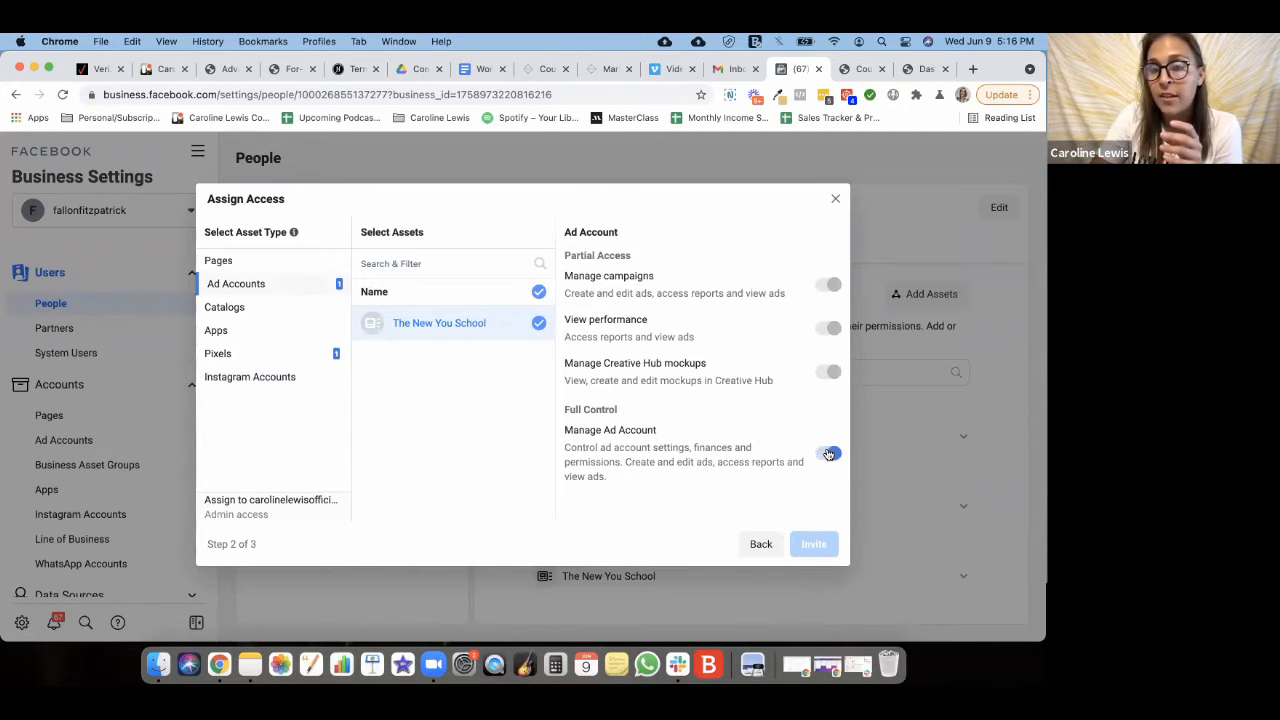
pyautogui.click(270, 350)
pyautogui.click(826, 292)
pyautogui.click(828, 380)
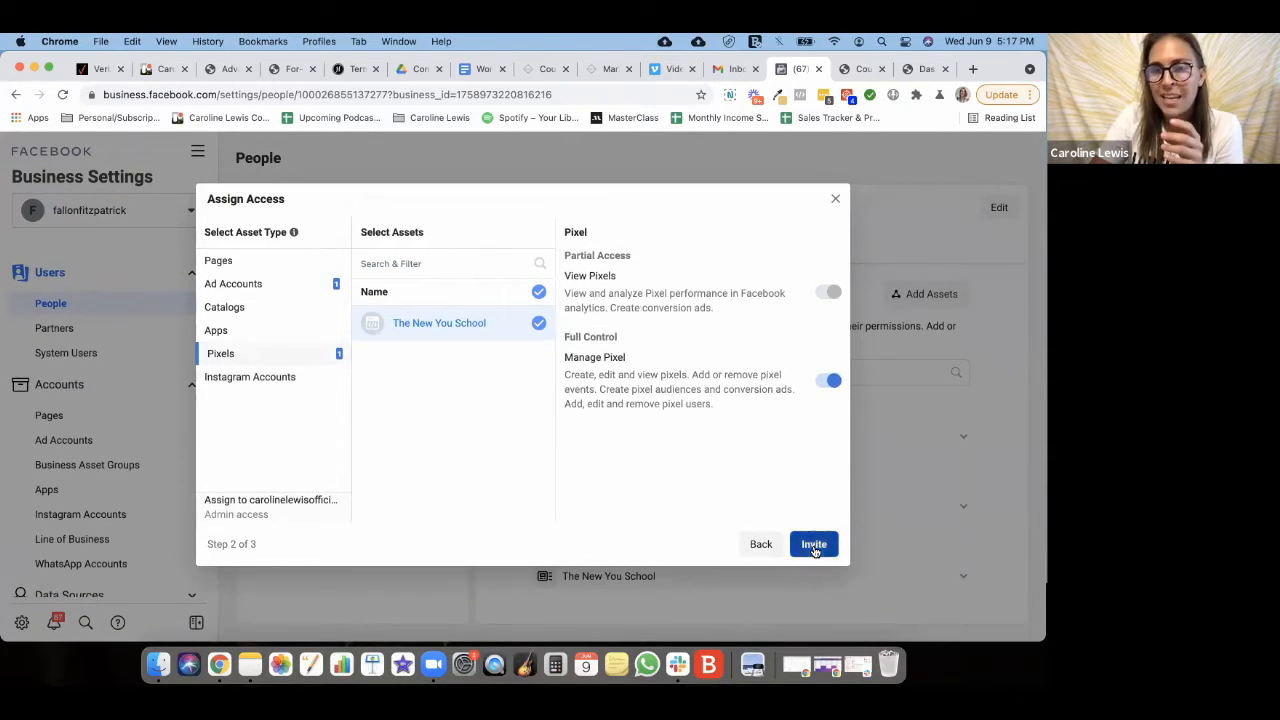
# - Send the admin invitation, dismiss the confirmation, and go to the Partners page
pyautogui.click(814, 541)
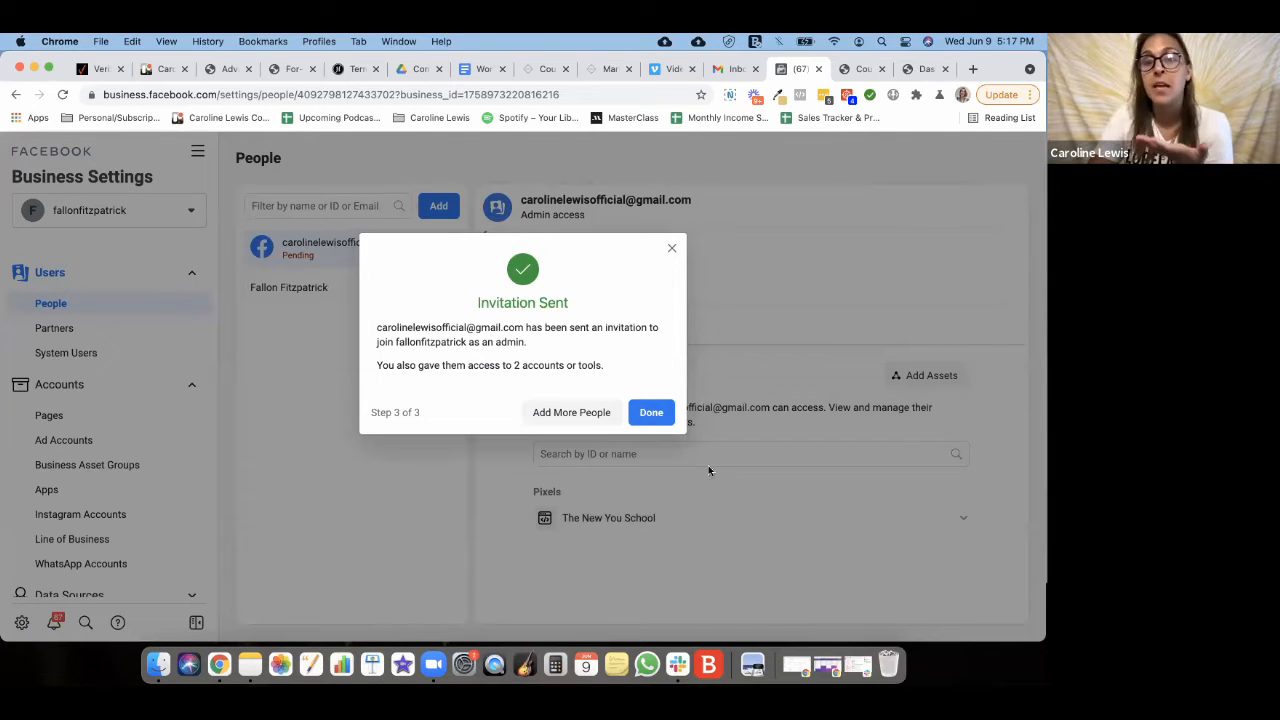
pyautogui.click(656, 414)
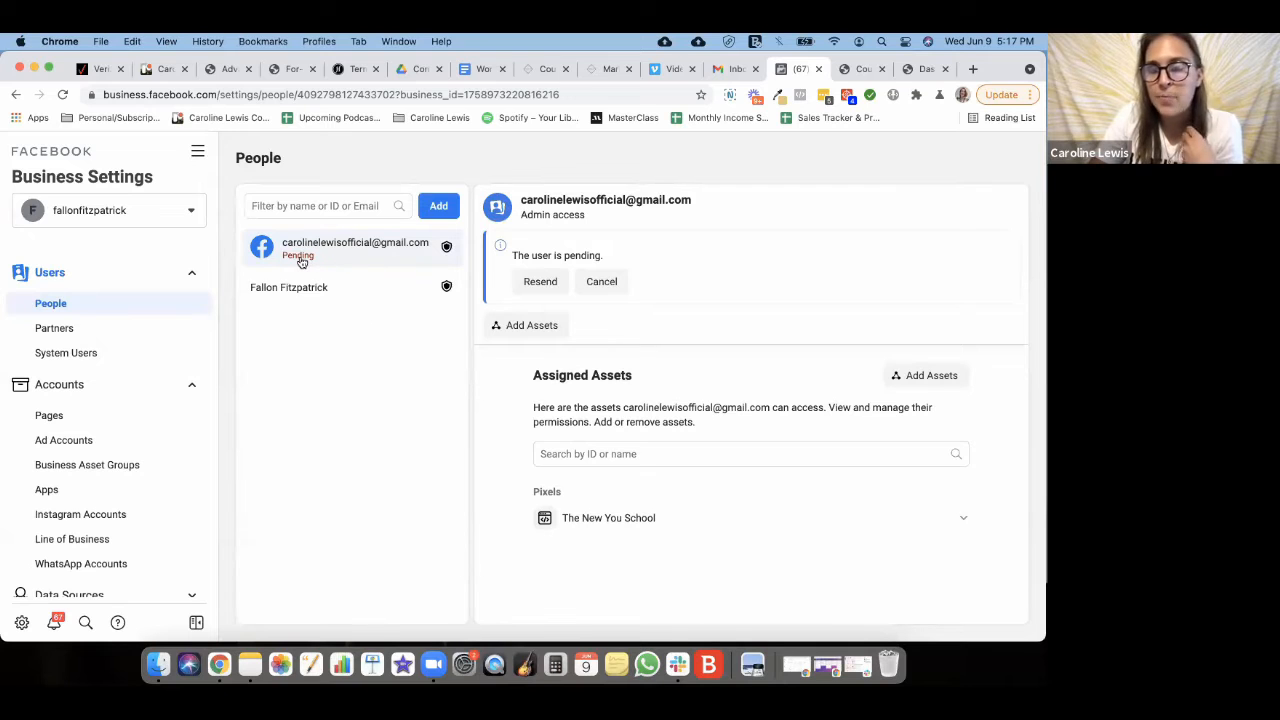
pyautogui.click(94, 329)
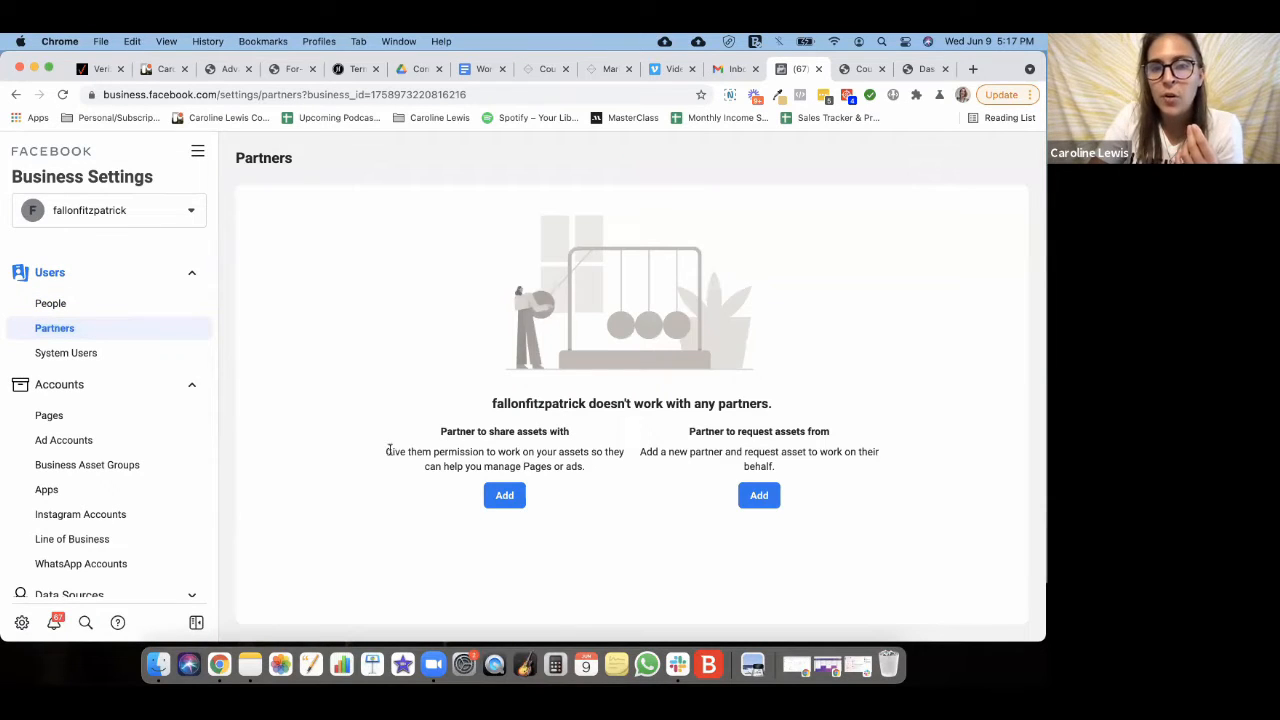
# - Compare the two partner headings, then add a partner under 'Partner to request assets from'
pyautogui.moveTo(436, 433); pyautogui.dragTo(582, 438)
pyautogui.moveTo(683, 431); pyautogui.dragTo(834, 429)
pyautogui.click(799, 452)
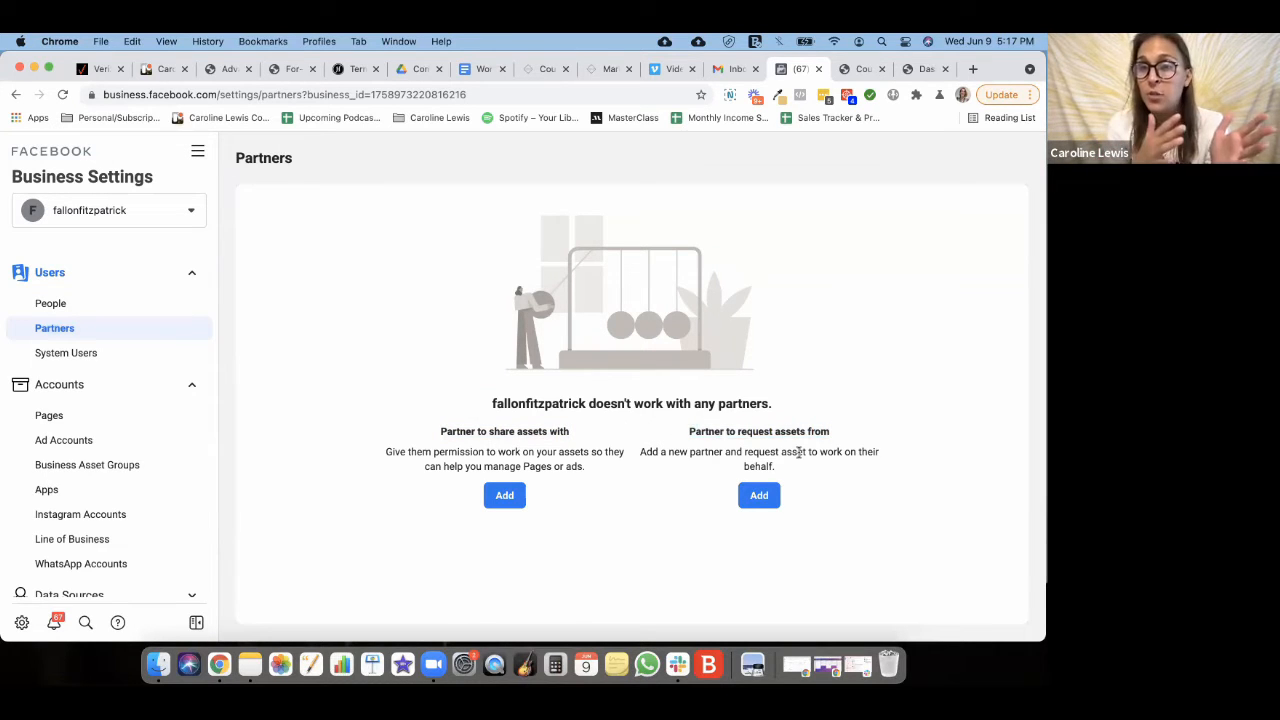
pyautogui.click(758, 498)
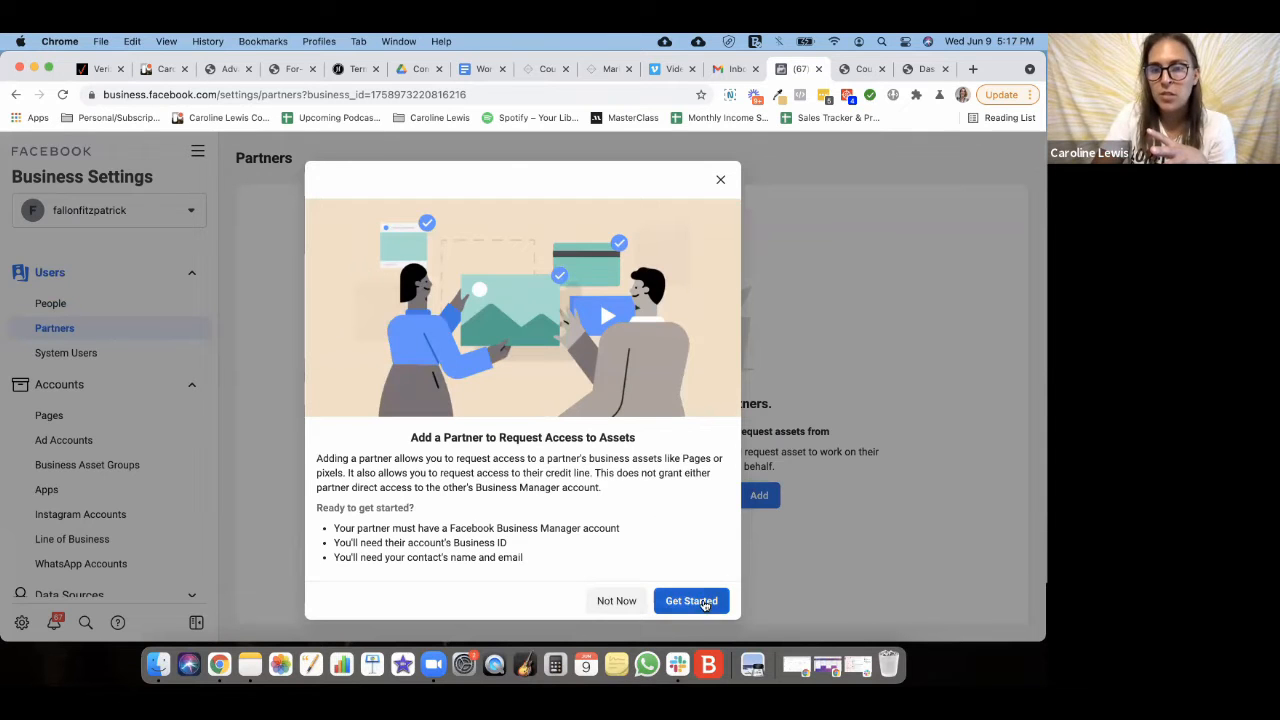
# - Begin the partner request form and look over its contact, Business ID and role fields without filling them
pyautogui.click(700, 602)
pyautogui.click(366, 300)
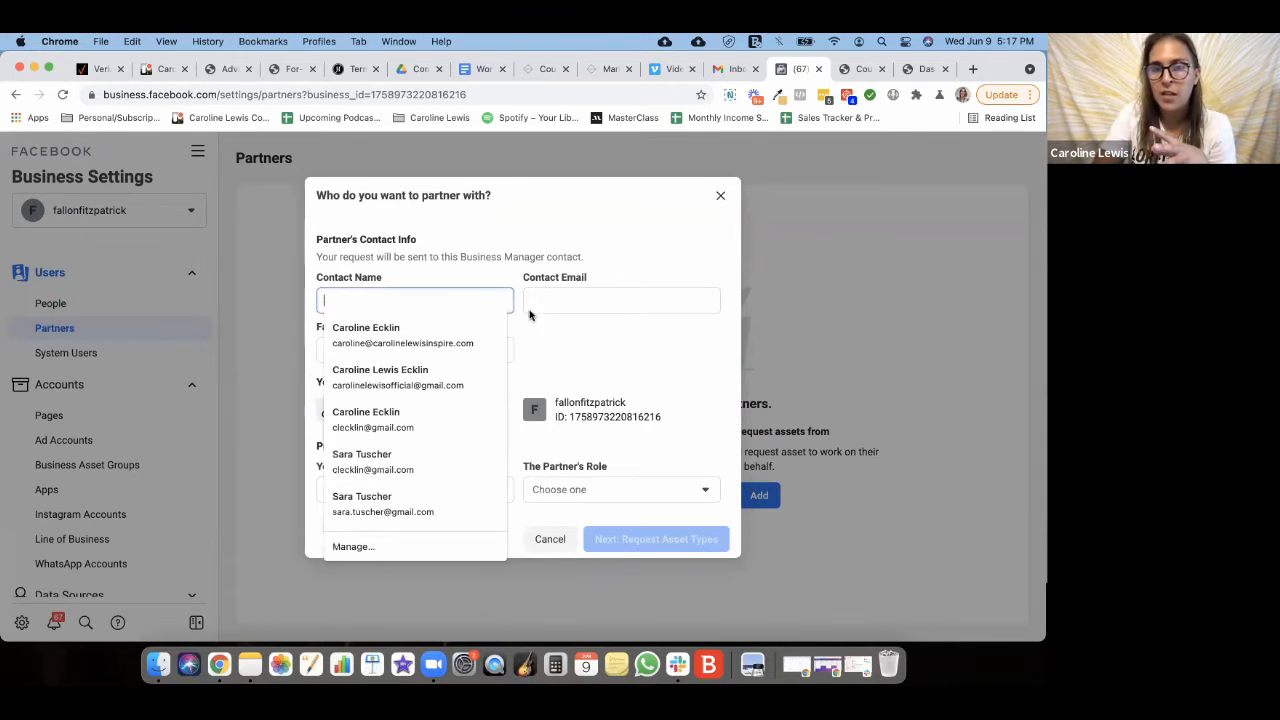
pyautogui.click(550, 303)
pyautogui.click(358, 346)
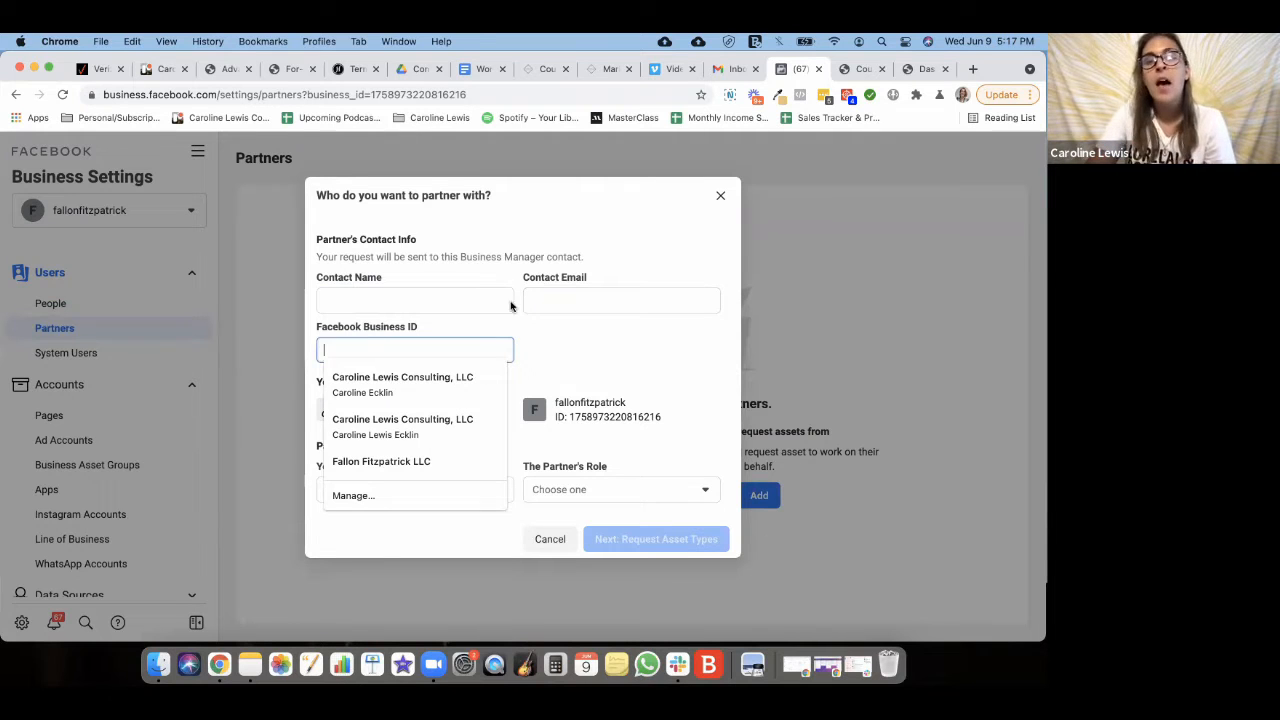
pyautogui.click(573, 337)
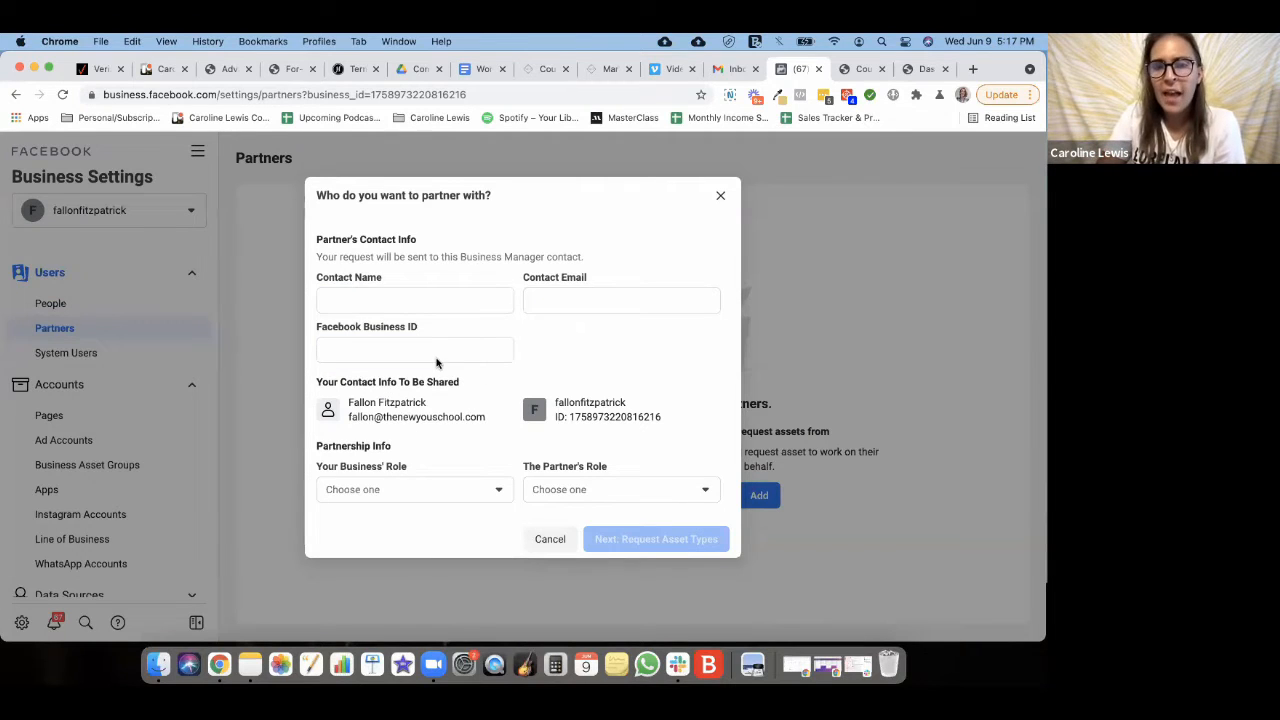
pyautogui.moveTo(318, 381); pyautogui.dragTo(497, 380)
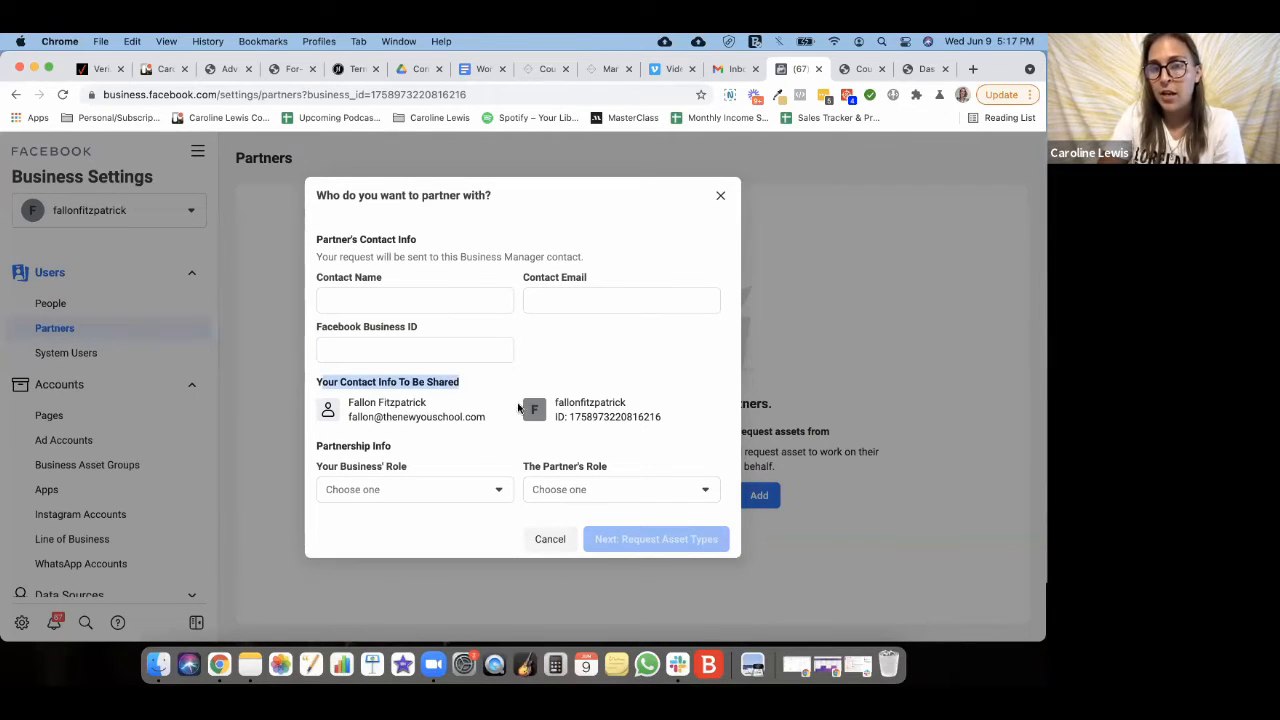
pyautogui.click(422, 488)
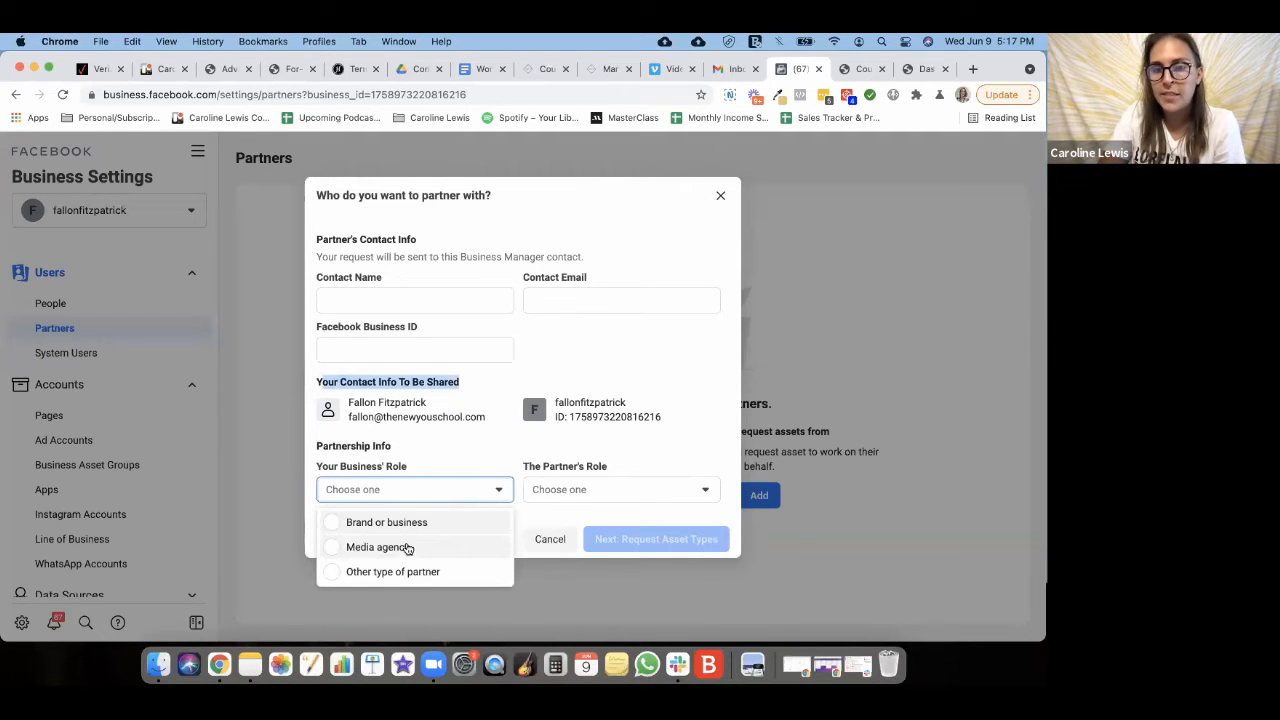
pyautogui.click(577, 490)
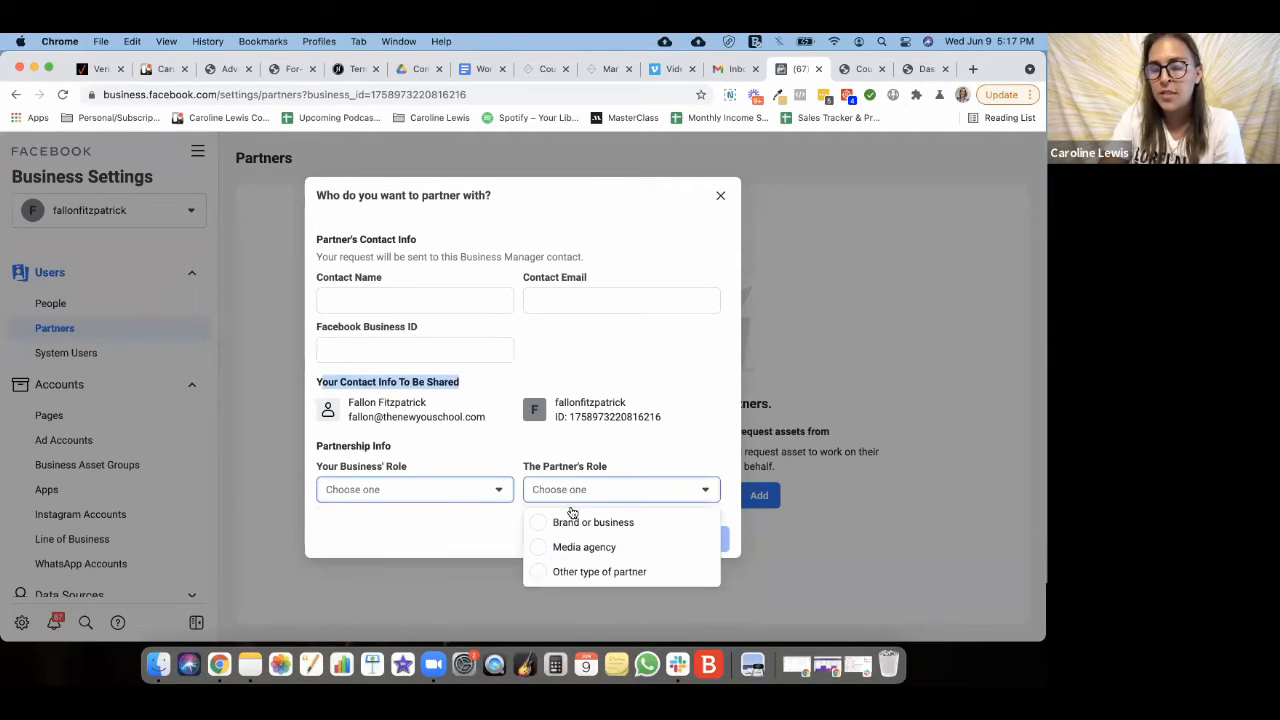
pyautogui.click(696, 397)
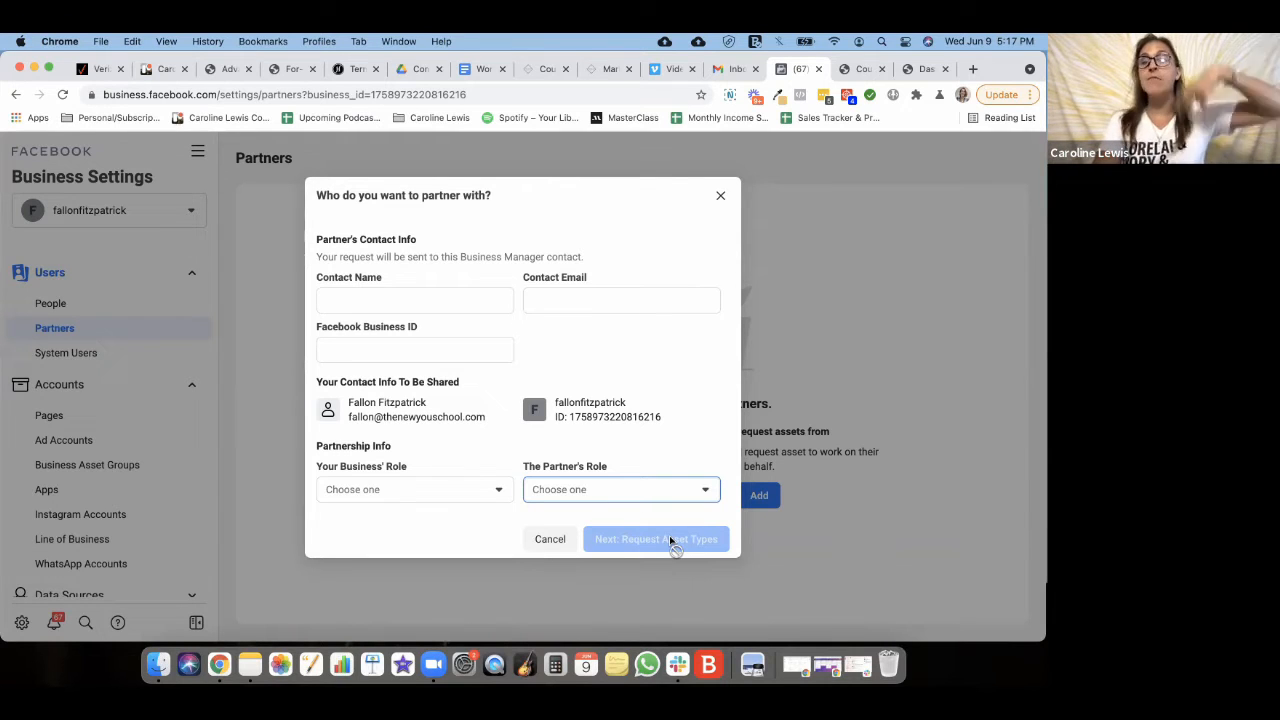
# - Close the request form, look at the share-assets partner Business ID field, and cancel that too
pyautogui.click(720, 193)
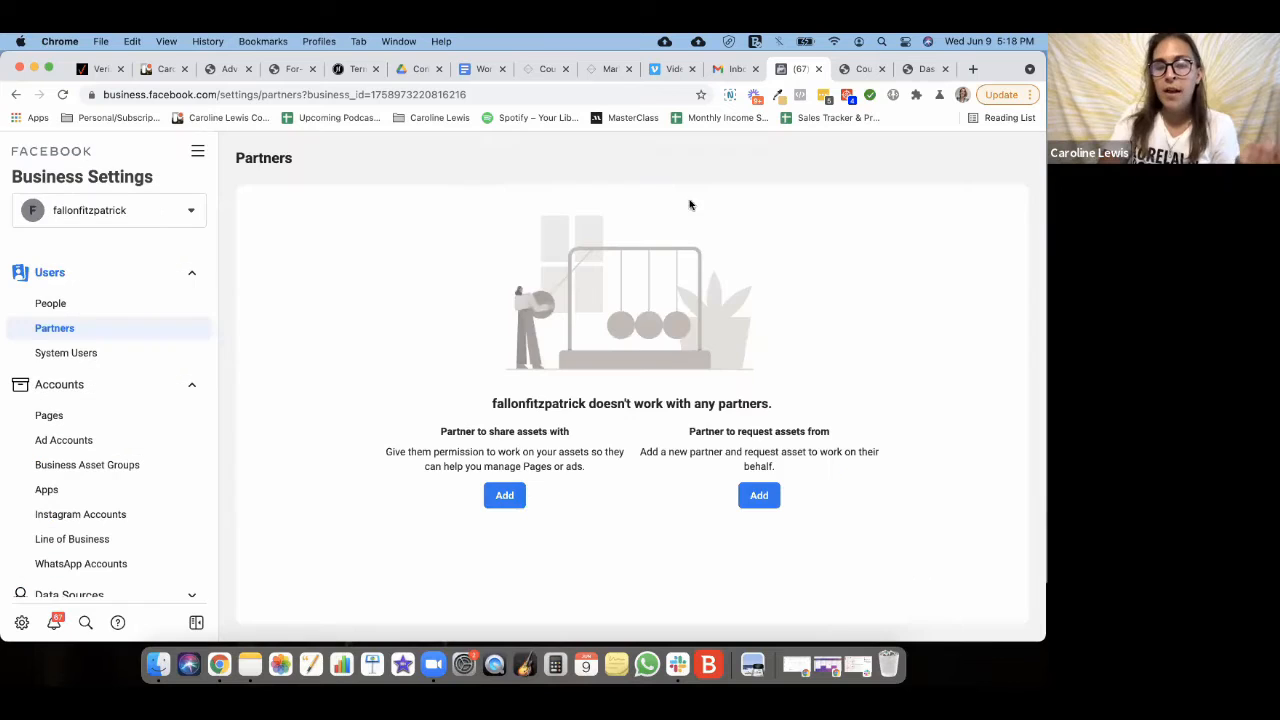
pyautogui.click(511, 505)
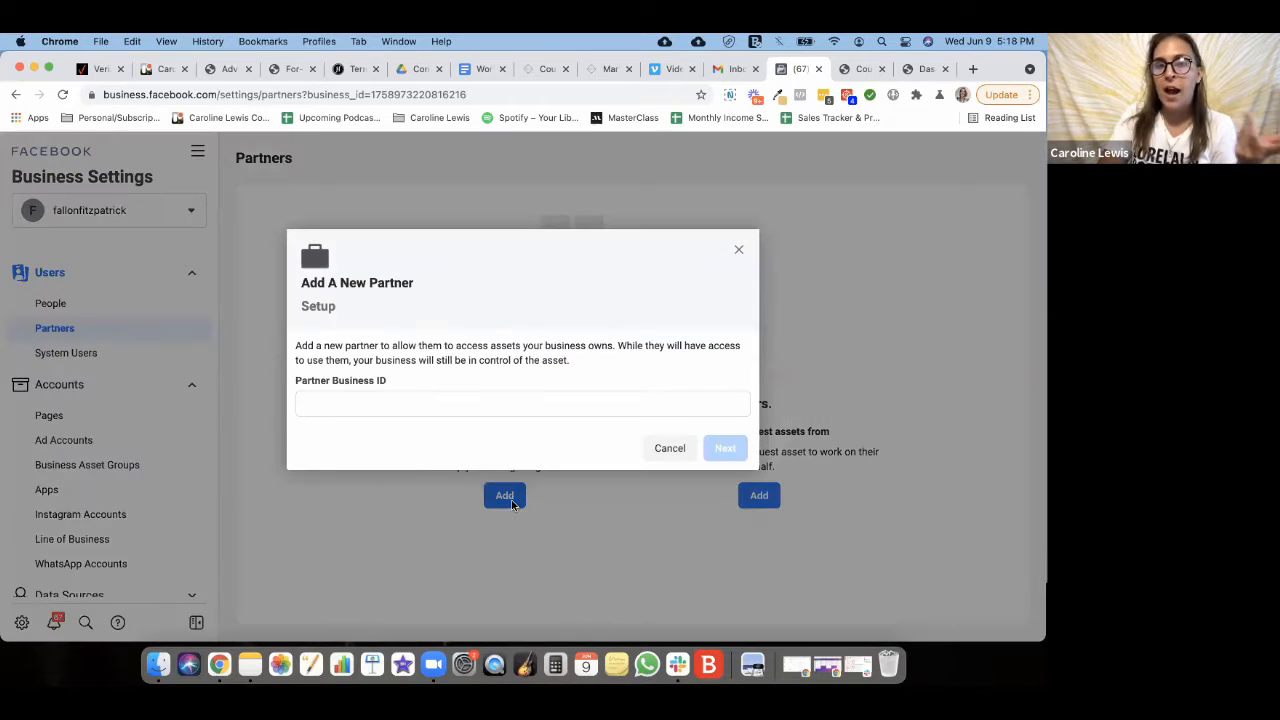
pyautogui.click(306, 405)
pyautogui.moveTo(435, 387); pyautogui.dragTo(292, 385)
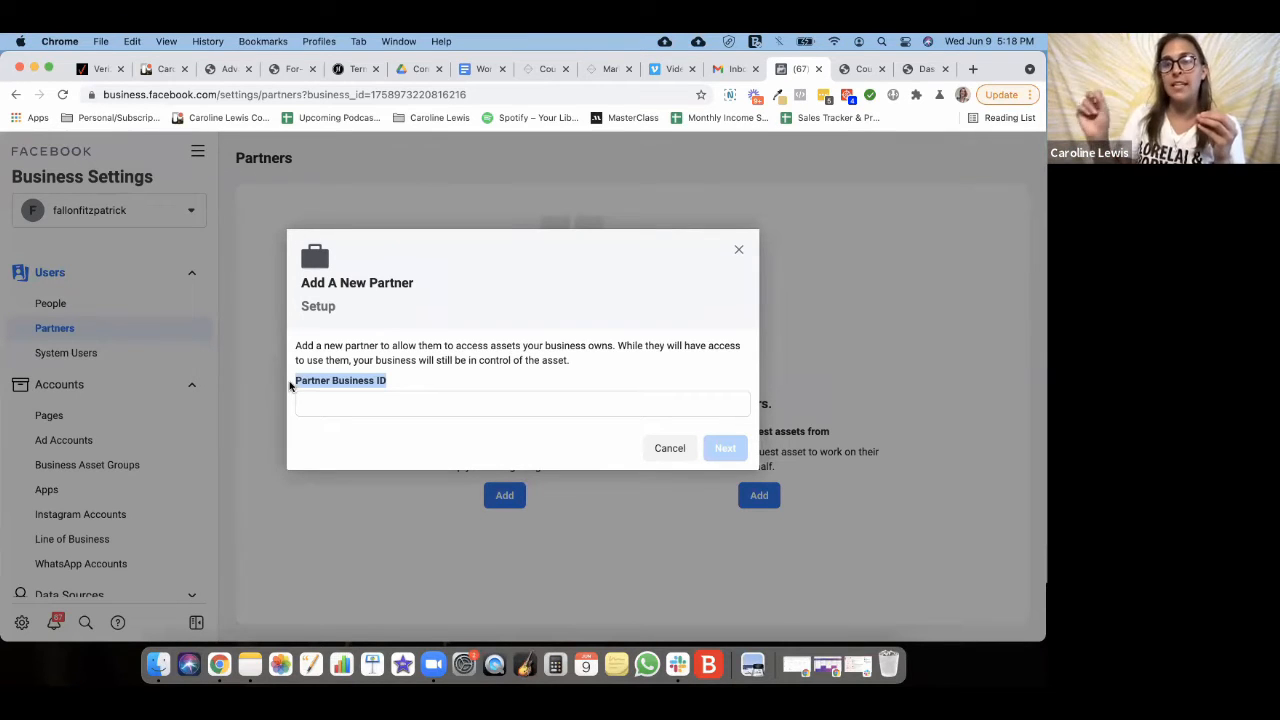
pyautogui.click(310, 402)
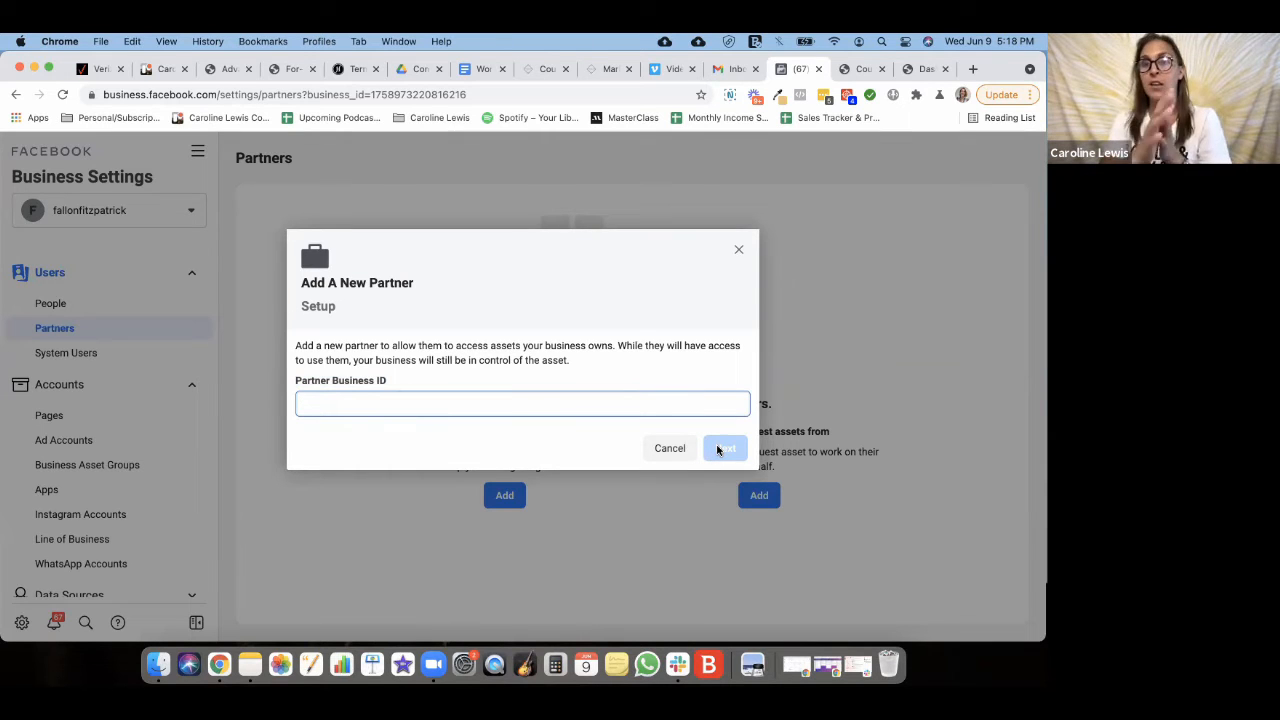
pyautogui.click(738, 252)
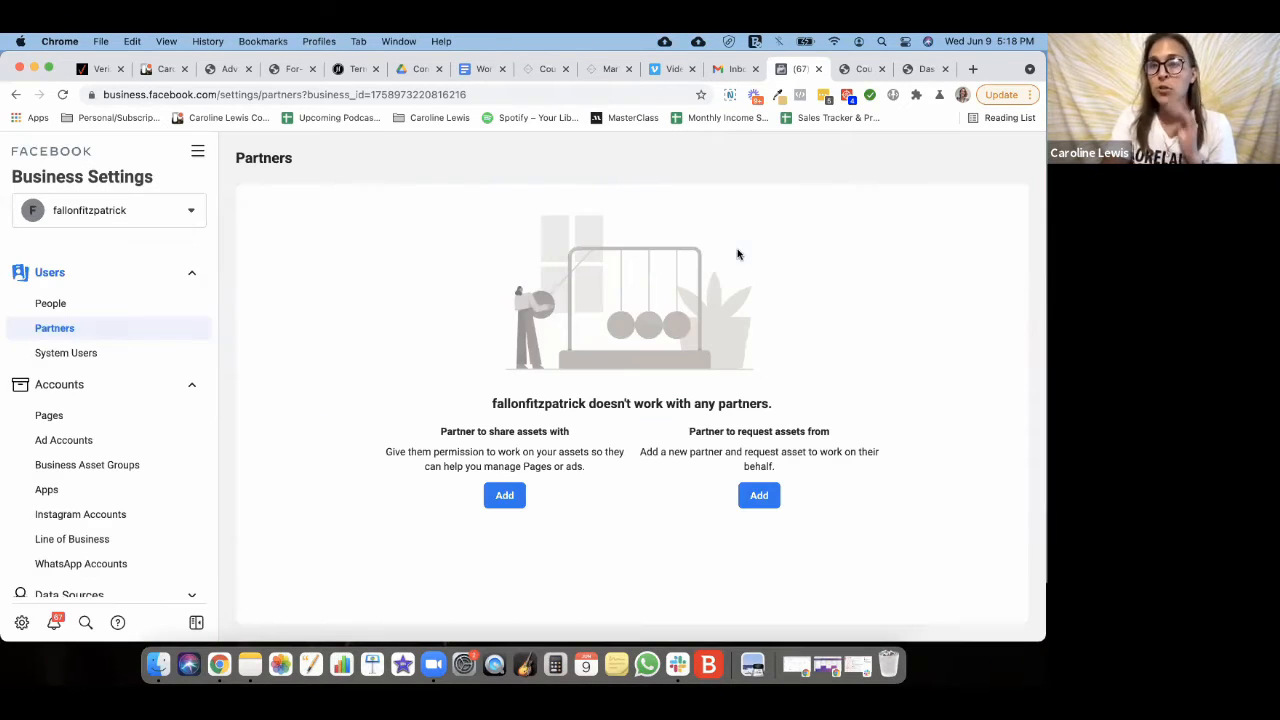
# - In Gmail's Social category, open the Facebook Business Manager invitation email
pyautogui.click(734, 69)
pyautogui.click(458, 235)
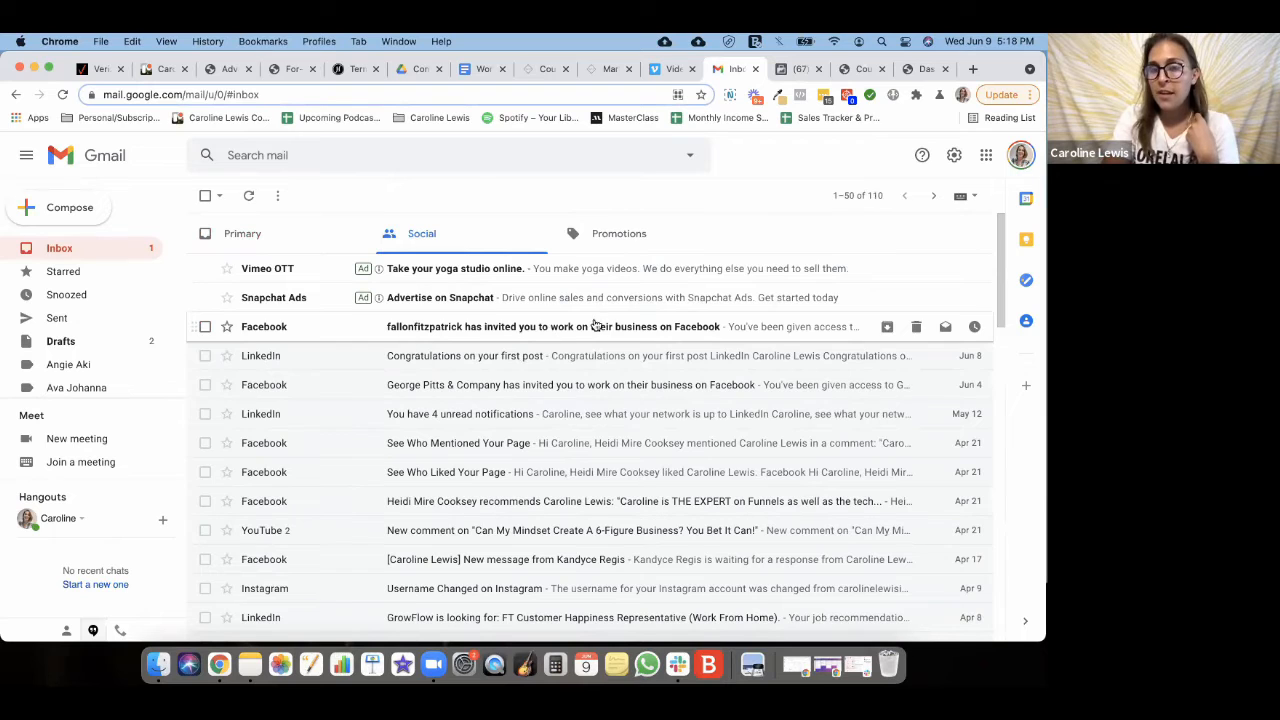
pyautogui.click(487, 330)
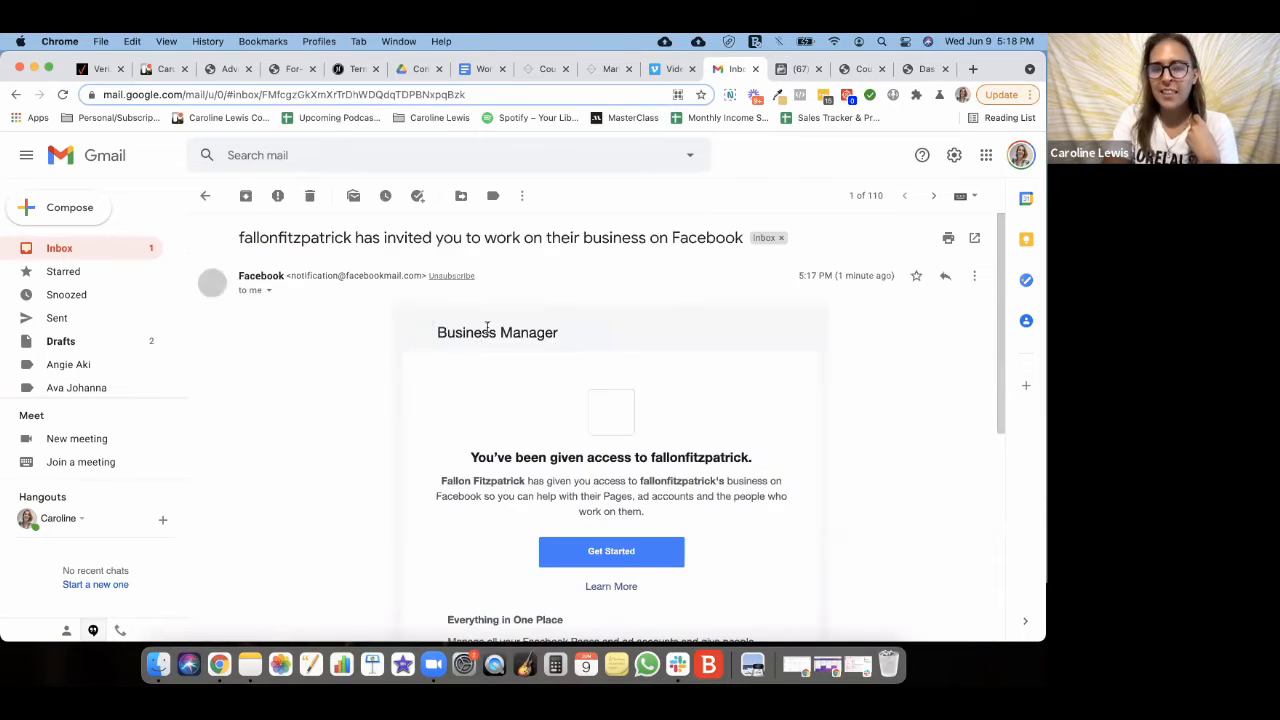
pyautogui.scroll(-2, 480, 335)
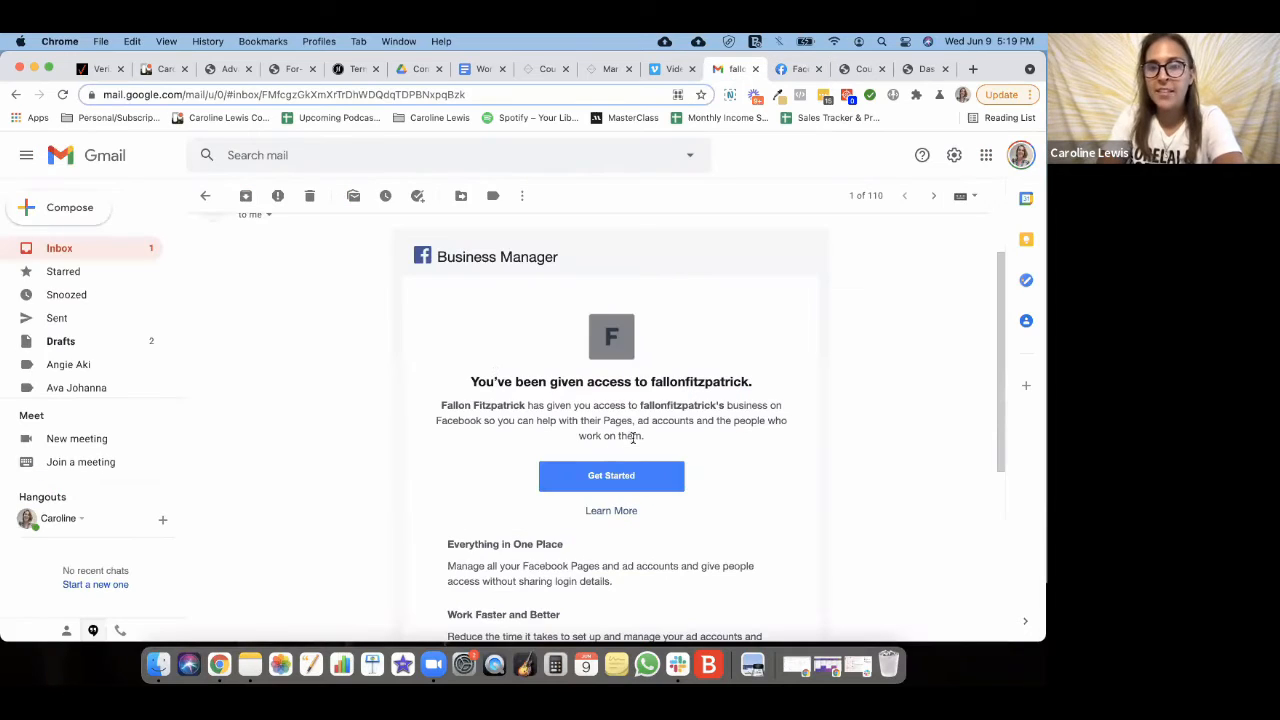
# - Start accepting the invitation and enter the invitee's name for the business
pyautogui.click(597, 474)
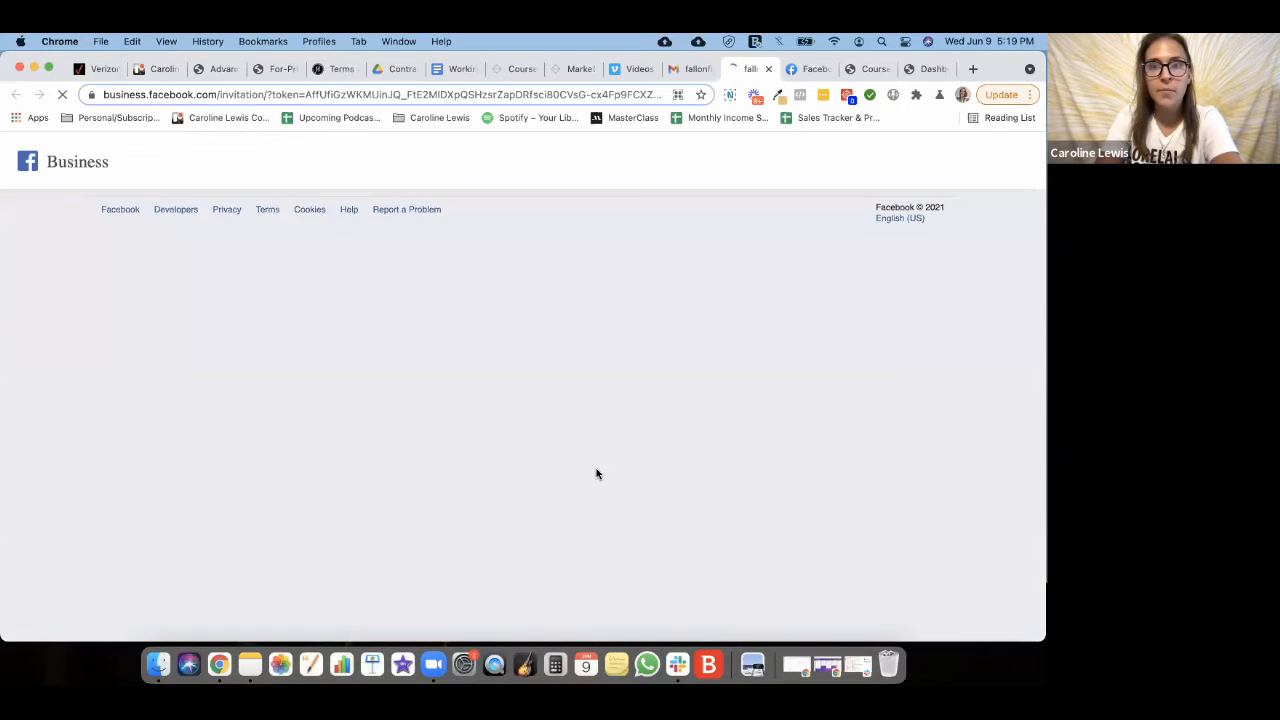
pyautogui.scroll(-1, 381, 277)
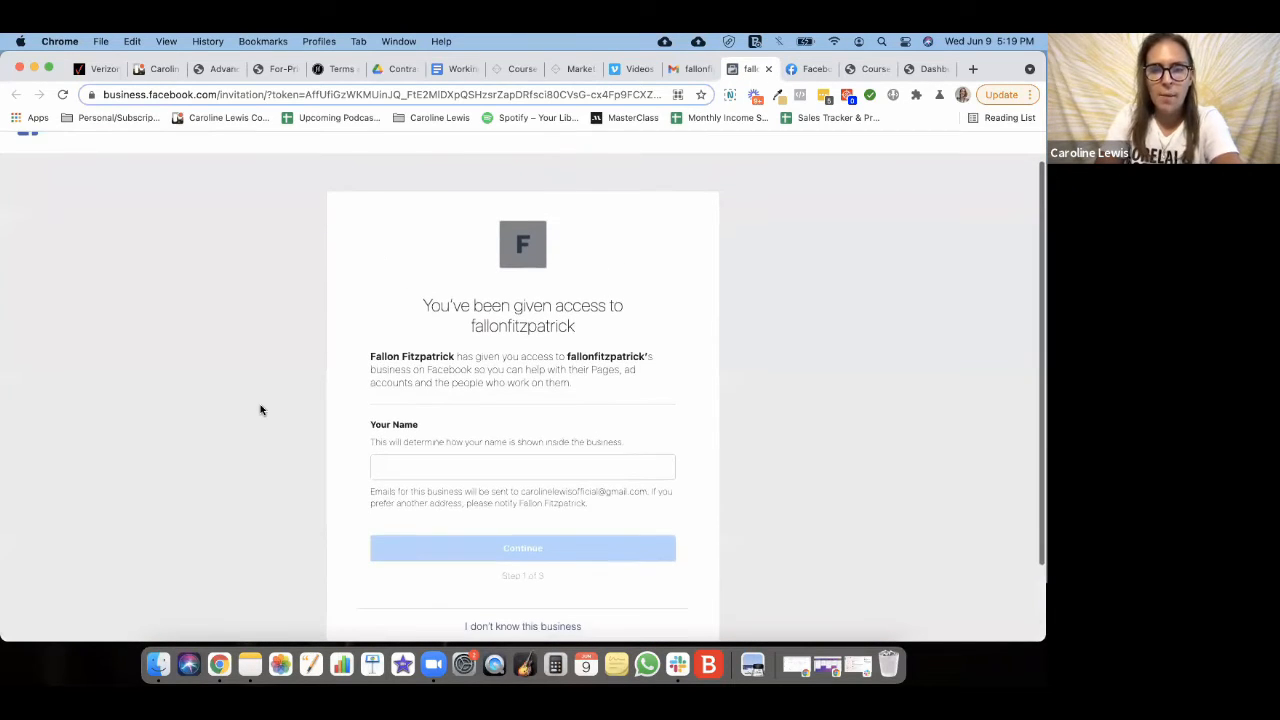
pyautogui.scroll(-2, 300, 412)
pyautogui.click(410, 418)
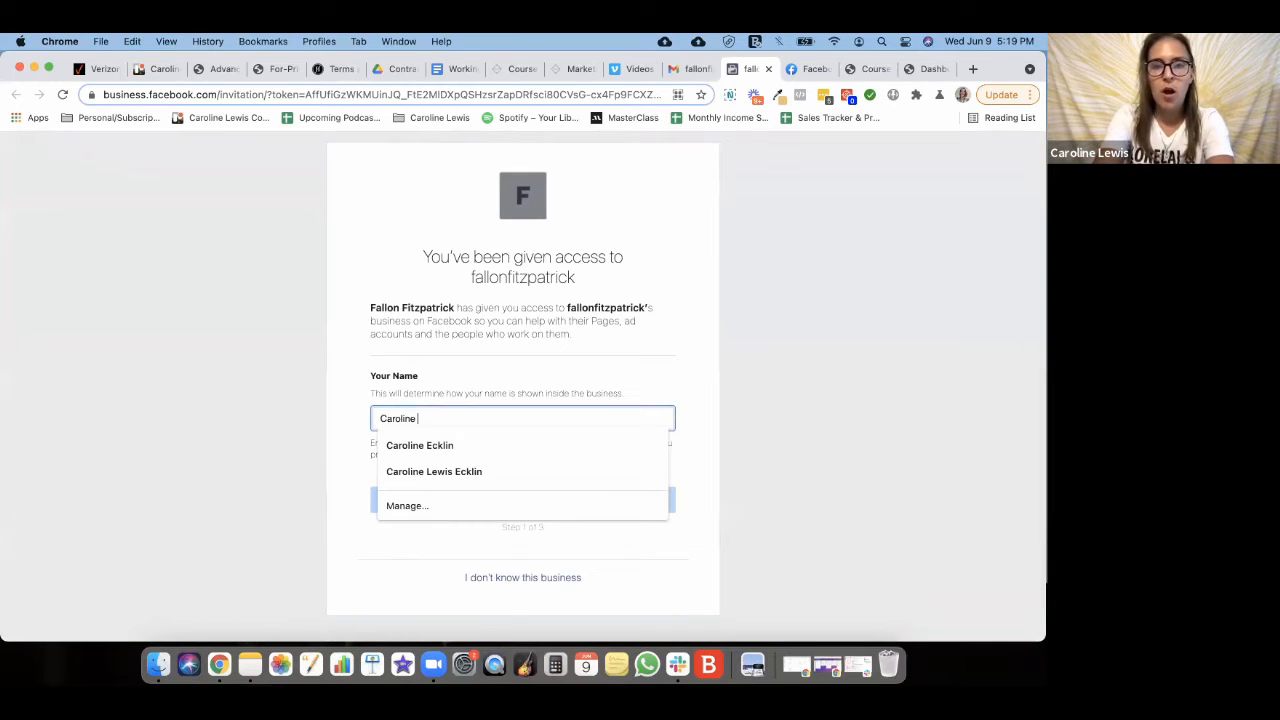
pyautogui.click(368, 405)
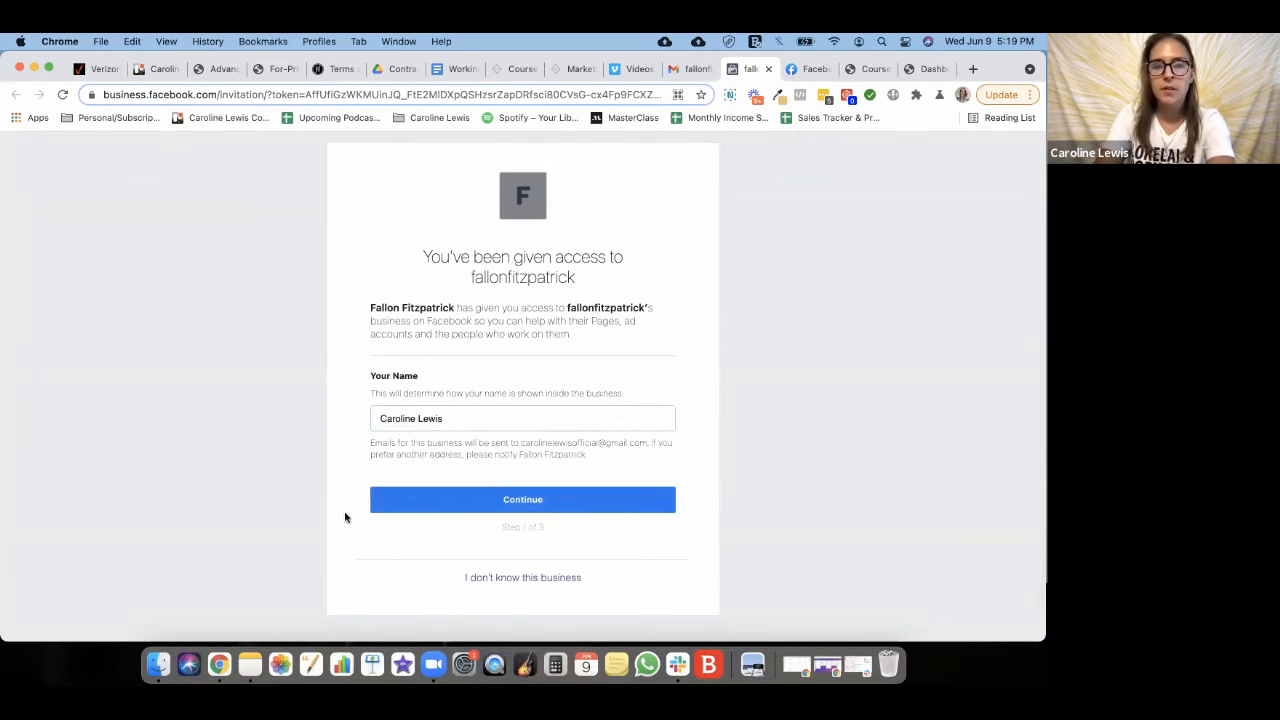
pyautogui.click(430, 511)
# - Continue past the business review, accept the invitation, and confirm with the saved account password
pyautogui.scroll(-5, 355, 405)
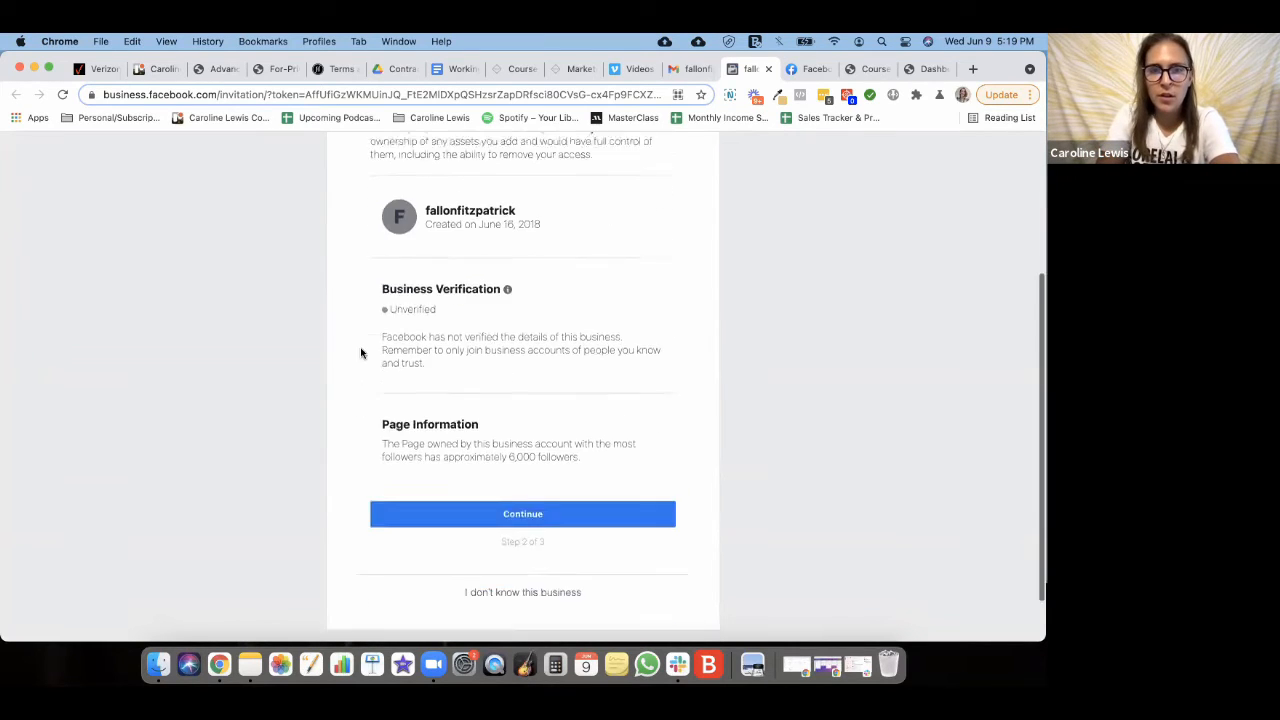
pyautogui.click(514, 452)
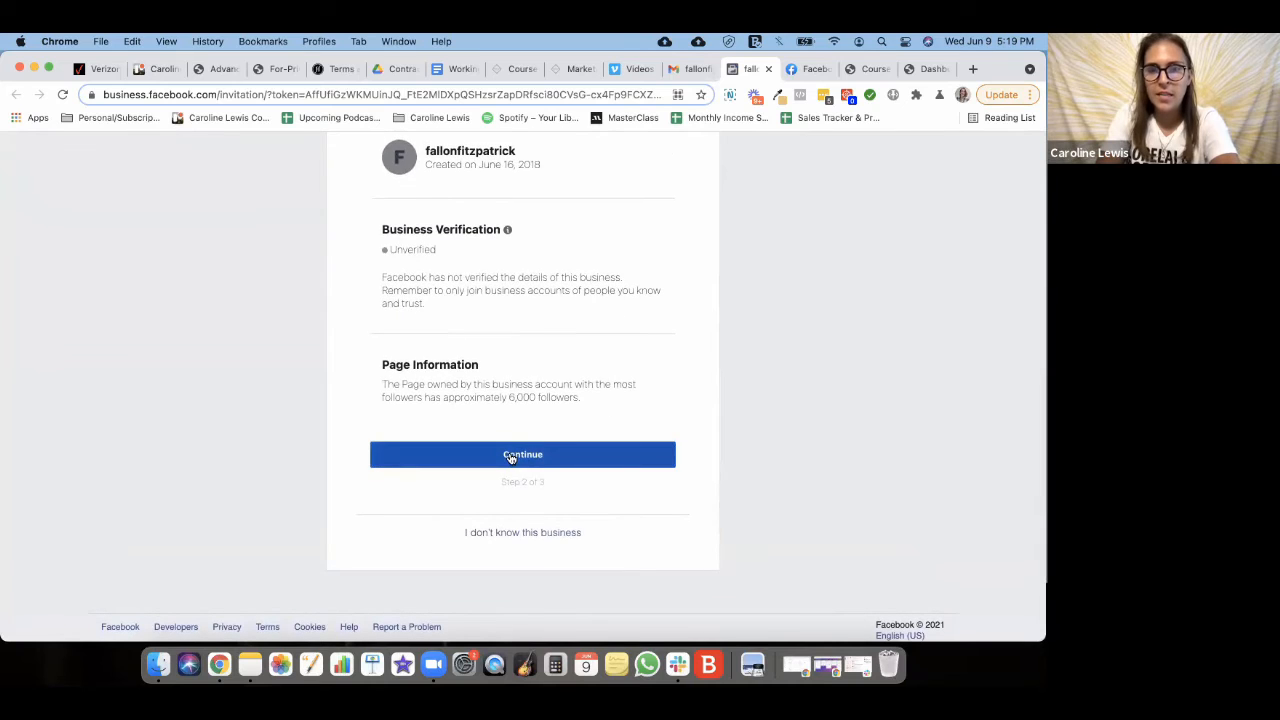
pyautogui.scroll(5, 507, 444)
pyautogui.scroll(-5, 500, 480)
pyautogui.click(514, 507)
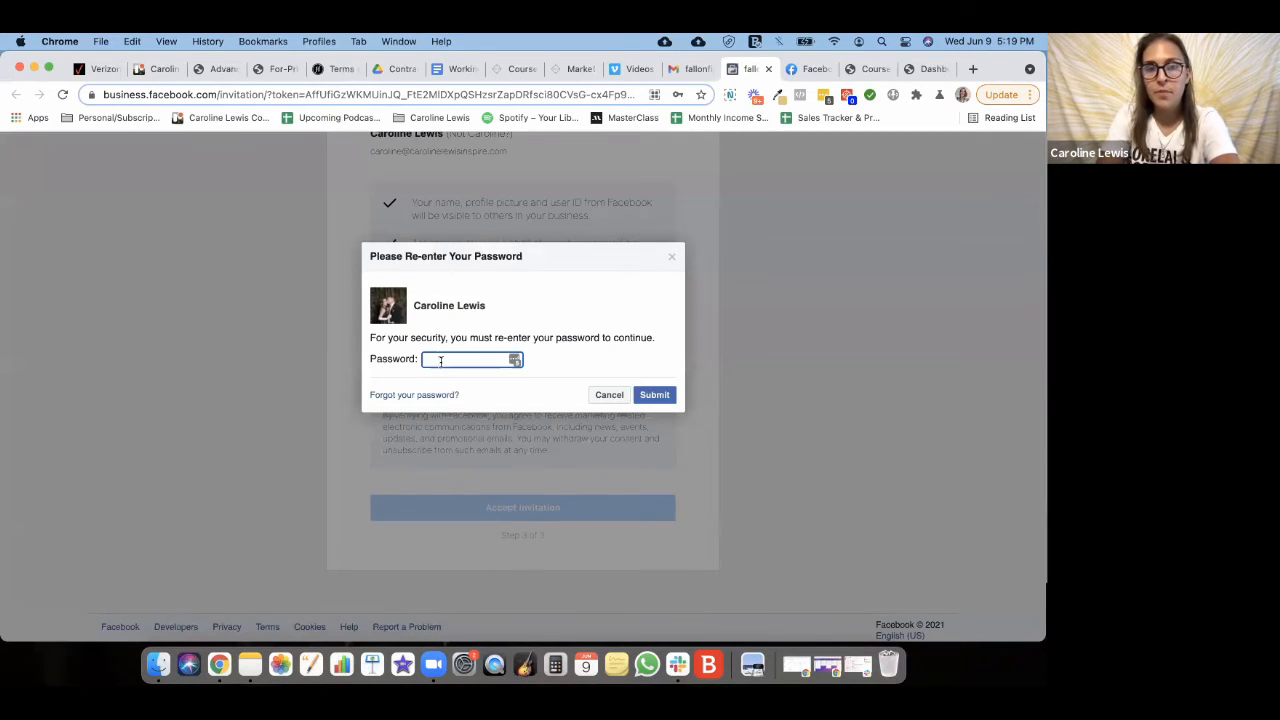
pyautogui.click(517, 363)
pyautogui.click(485, 394)
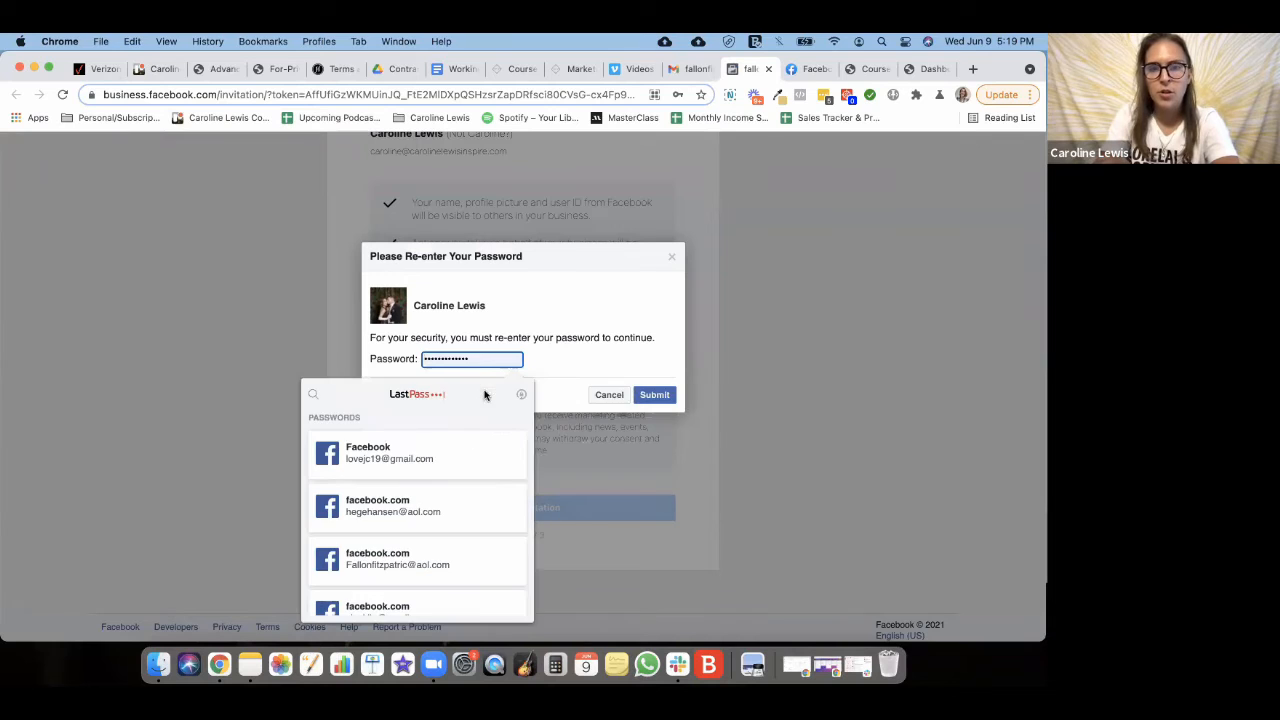
pyautogui.click(652, 393)
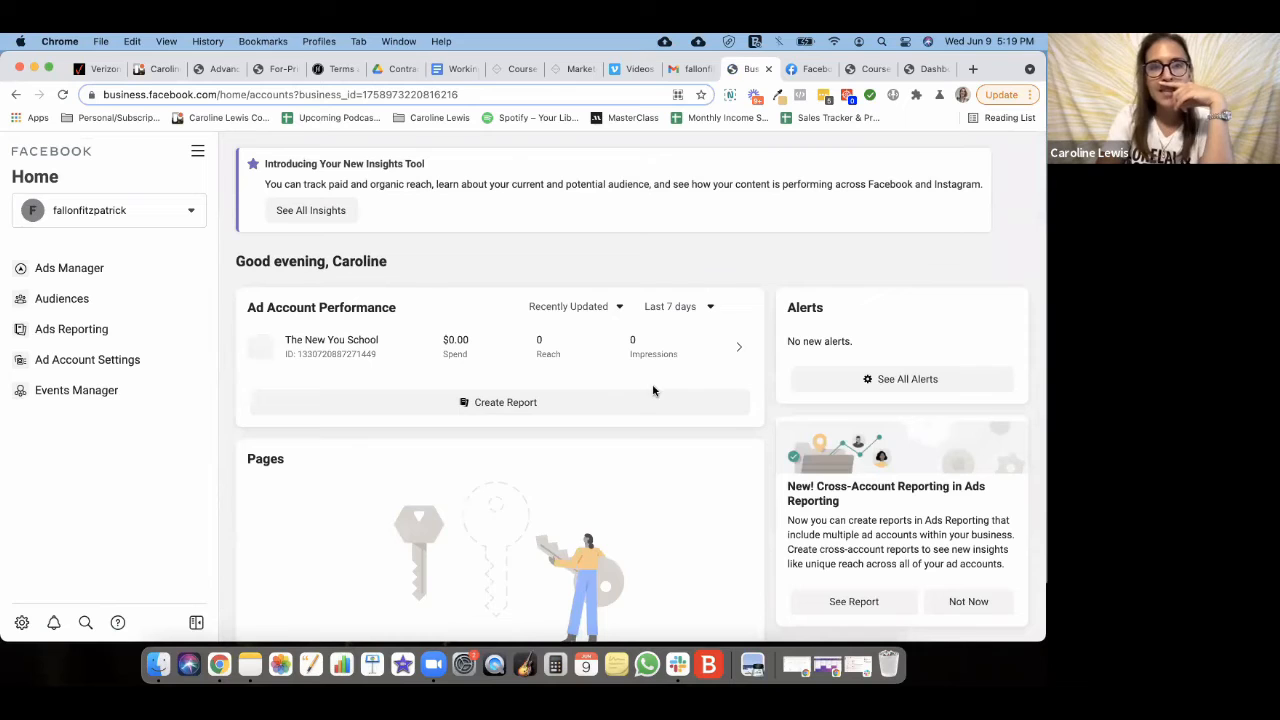
pyautogui.click(85, 269)
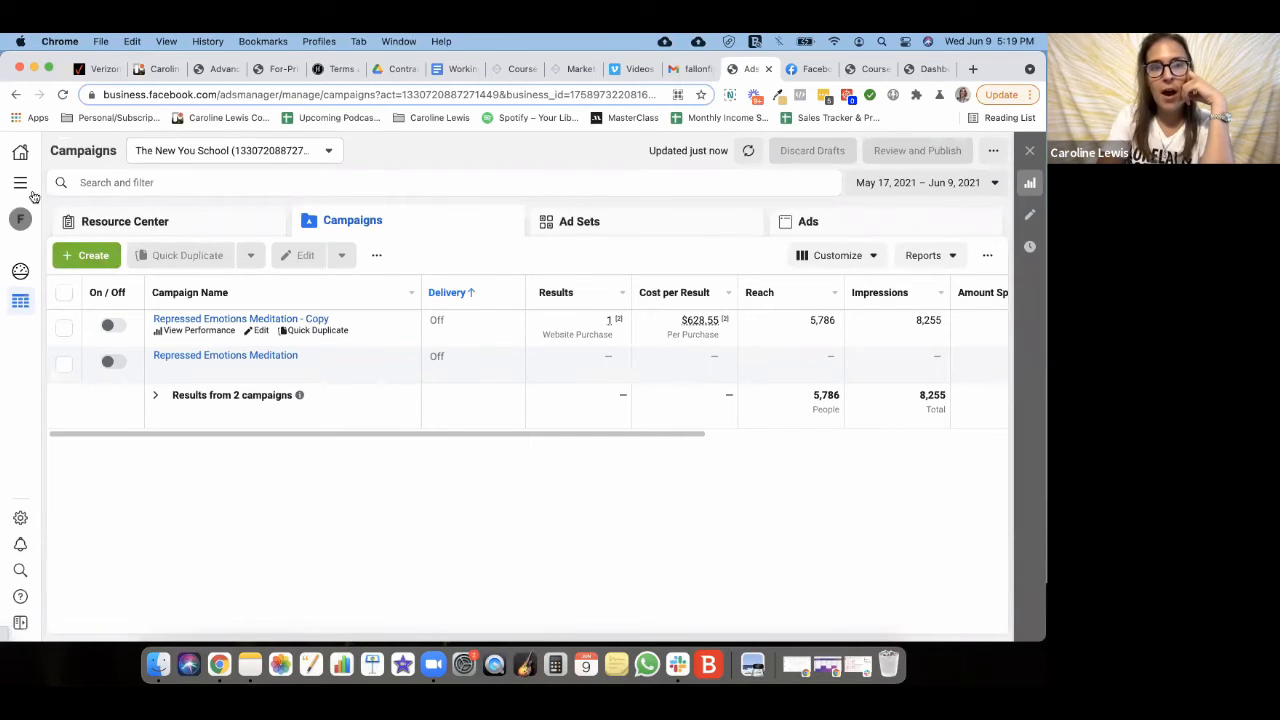
pyautogui.click(21, 184)
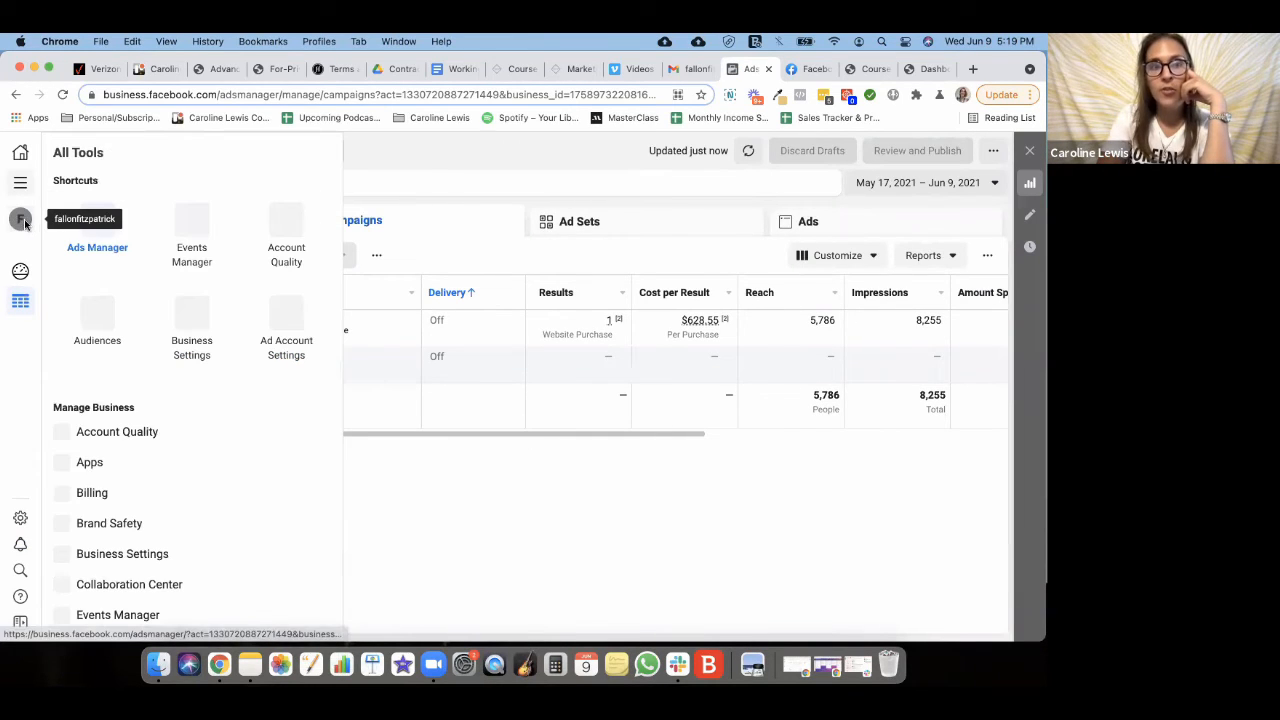
pyautogui.click(24, 222)
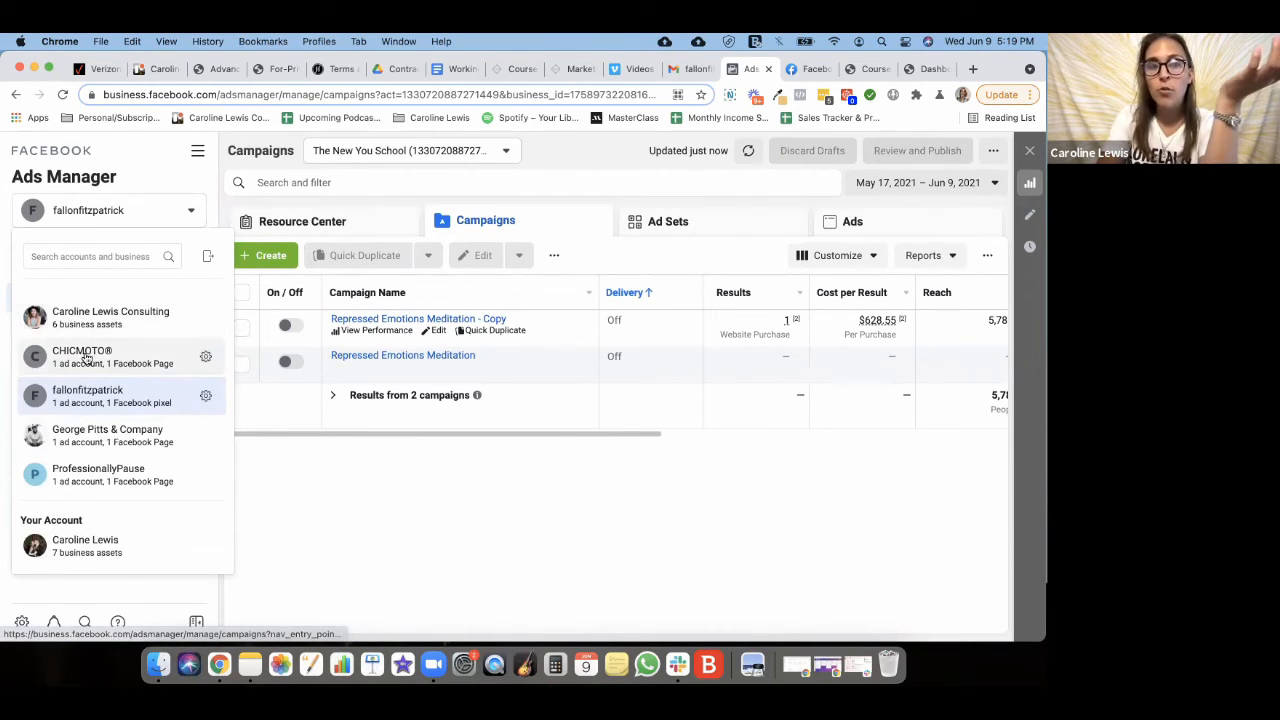
pyautogui.scroll(3, 86, 358)
pyautogui.scroll(-3, 97, 354)
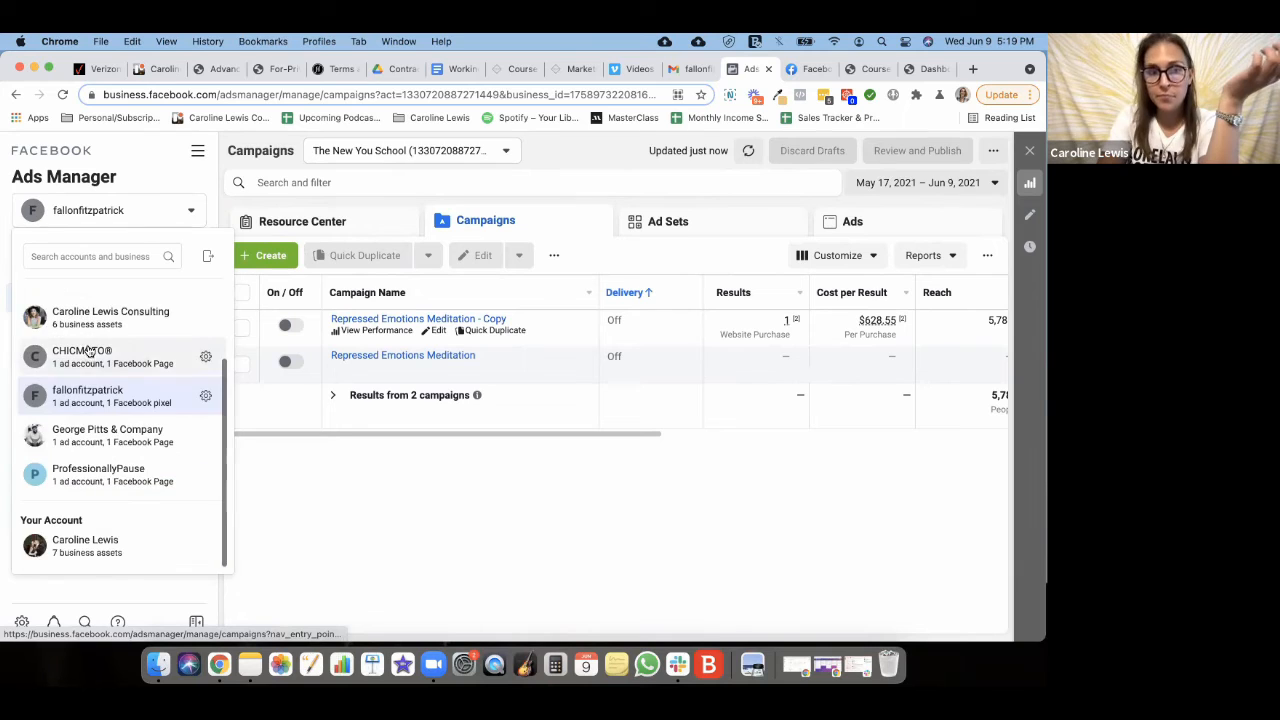
pyautogui.click(345, 518)
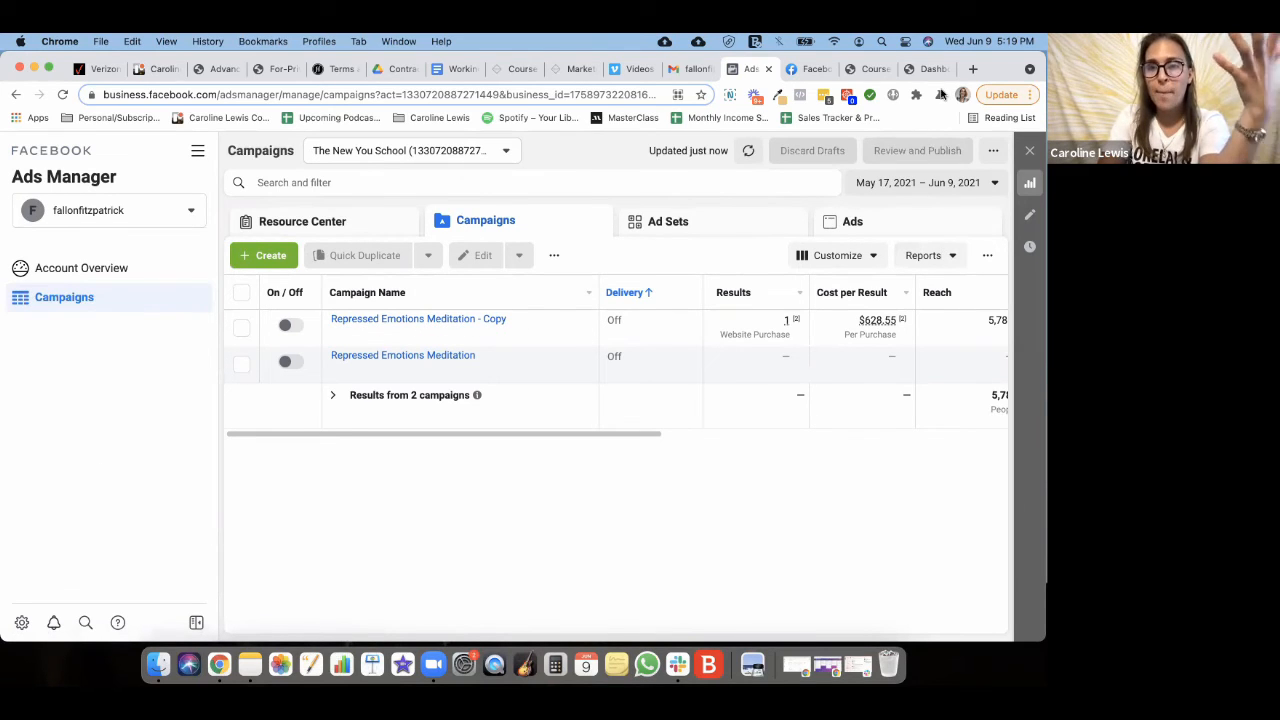
pyautogui.click(85, 268)
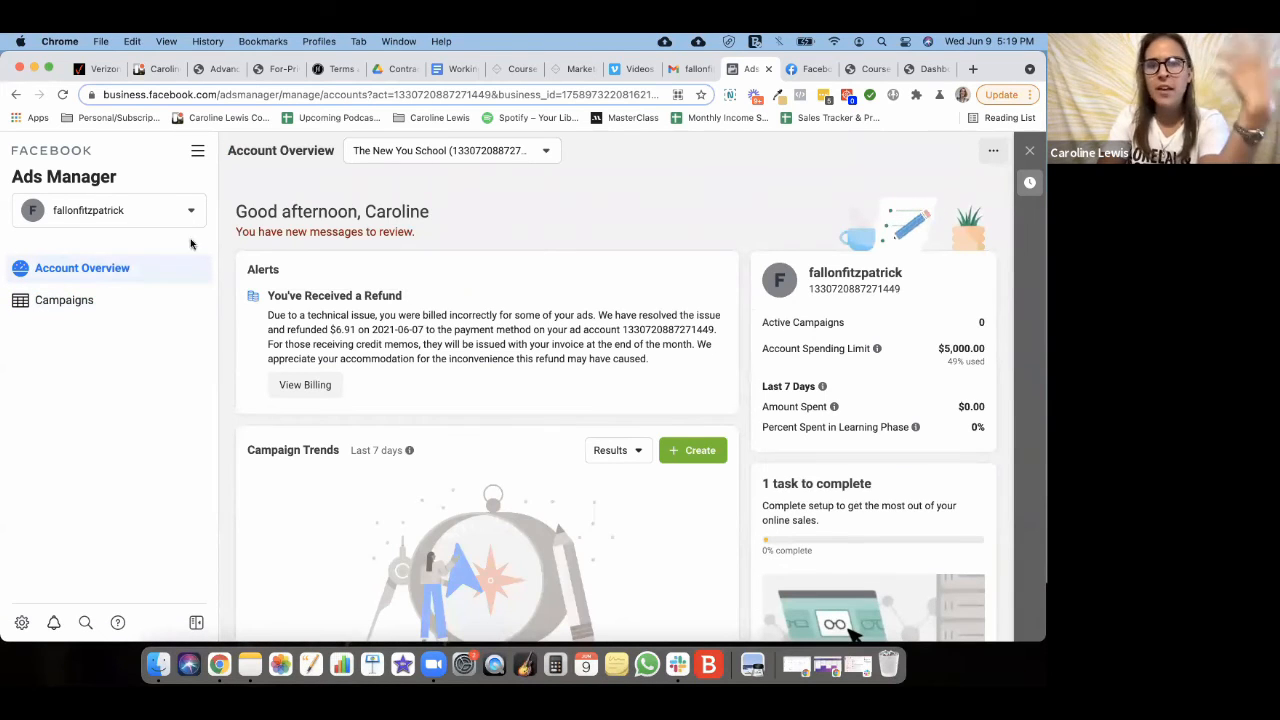
pyautogui.click(68, 312)
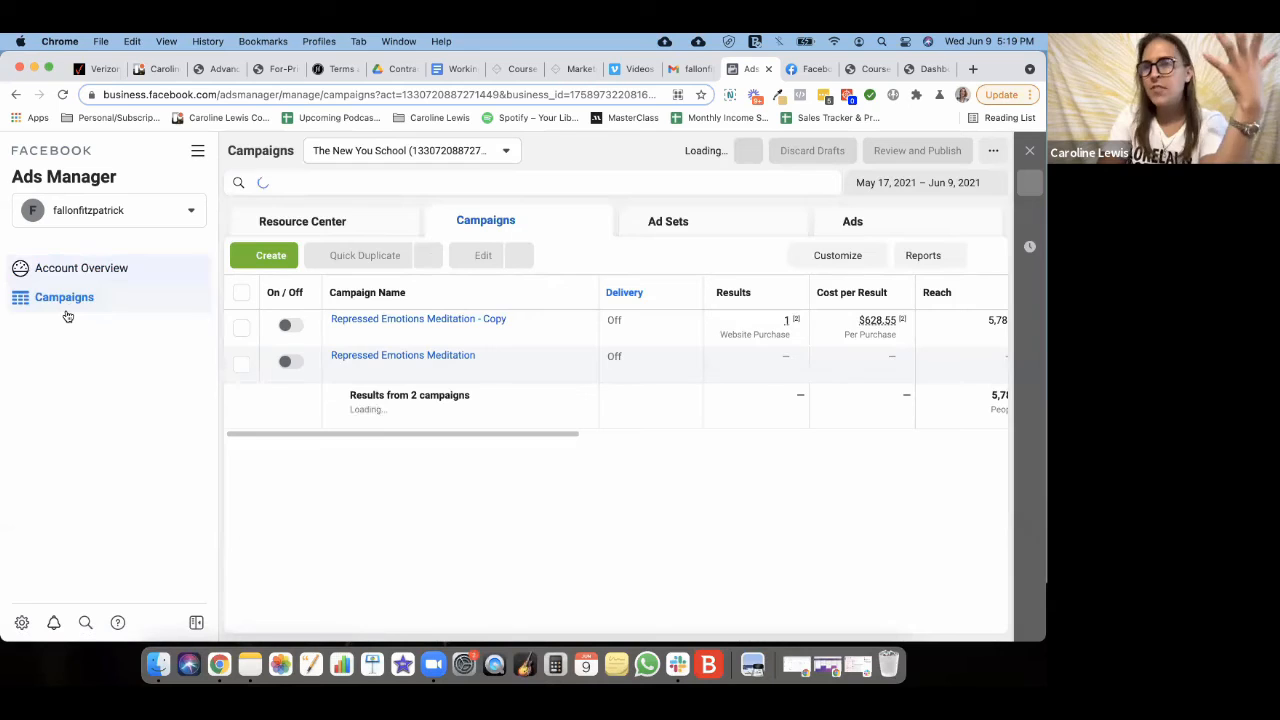